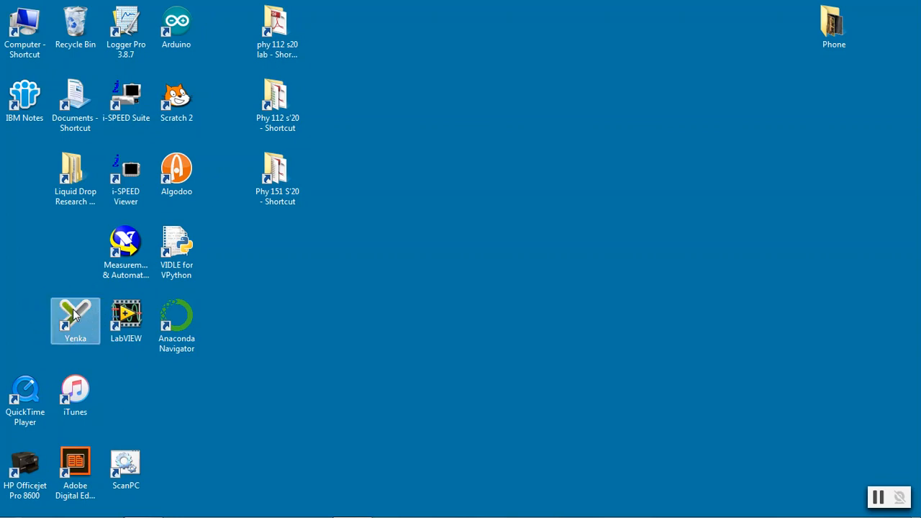
Launch Yenka and choose the Electronics product from the Technology category
double_click(74, 319)
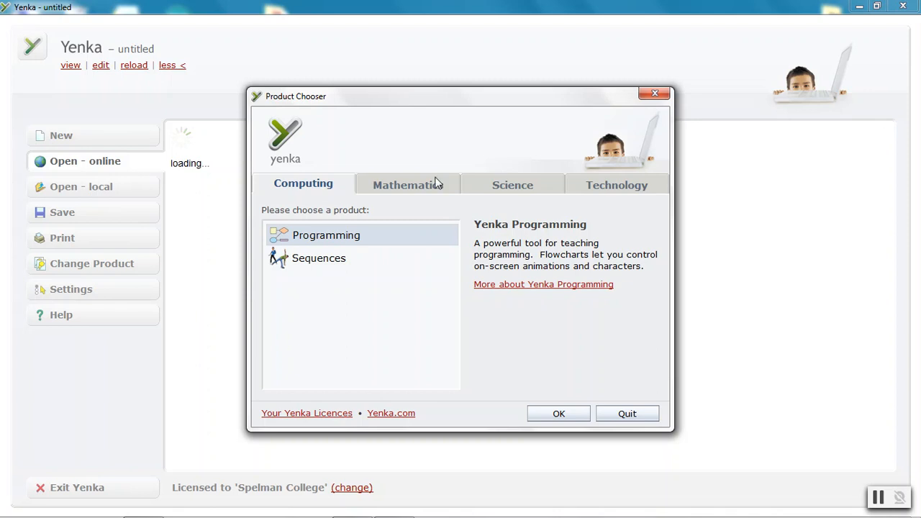
left_click(608, 187)
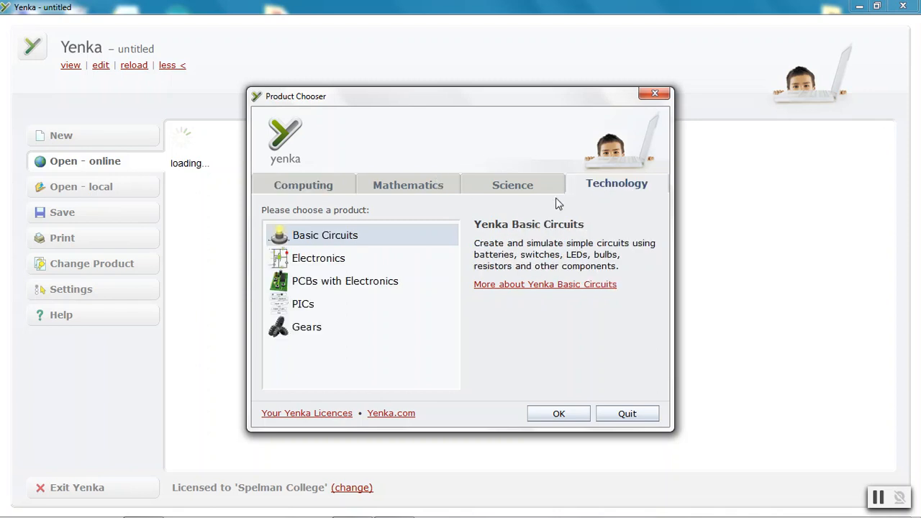
left_click(314, 261)
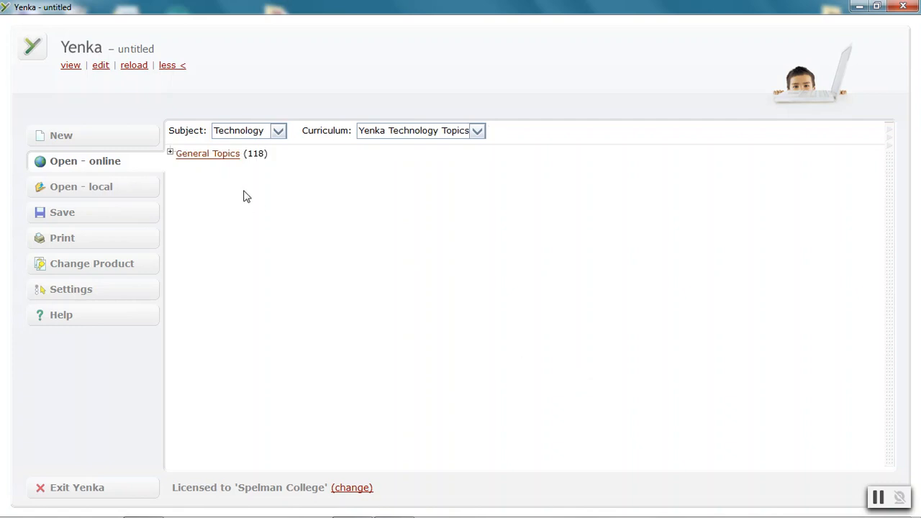
Start a new model and add an ammeter and a voltmeter from the Measurement equipment
left_click(61, 138)
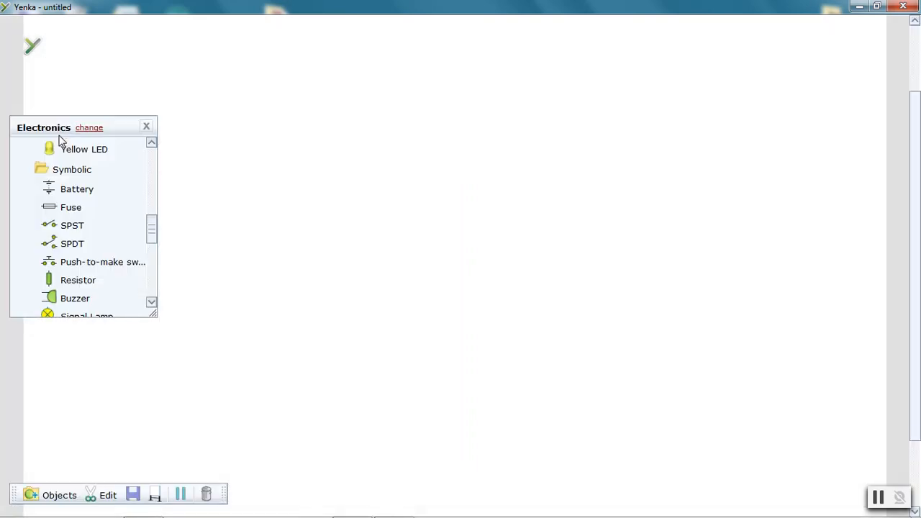
left_click_drag(152, 236, 152, 161)
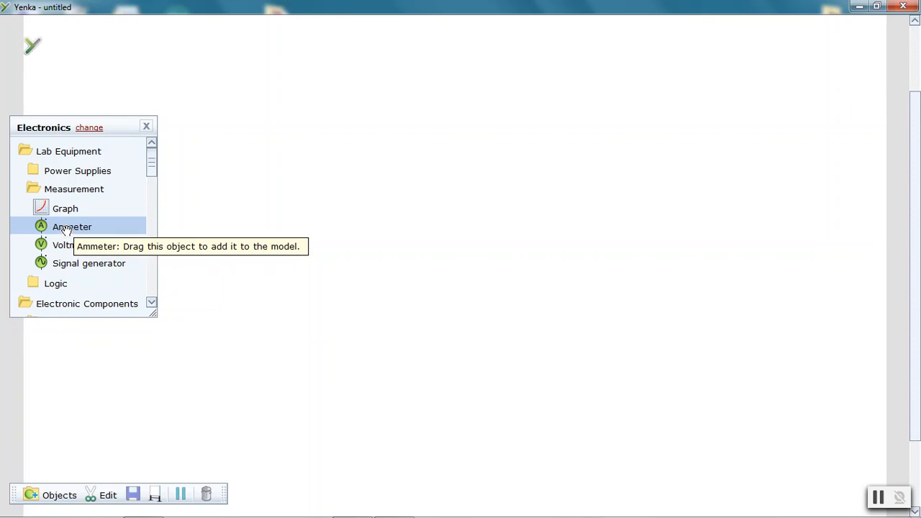
left_click_drag(65, 229, 364, 223)
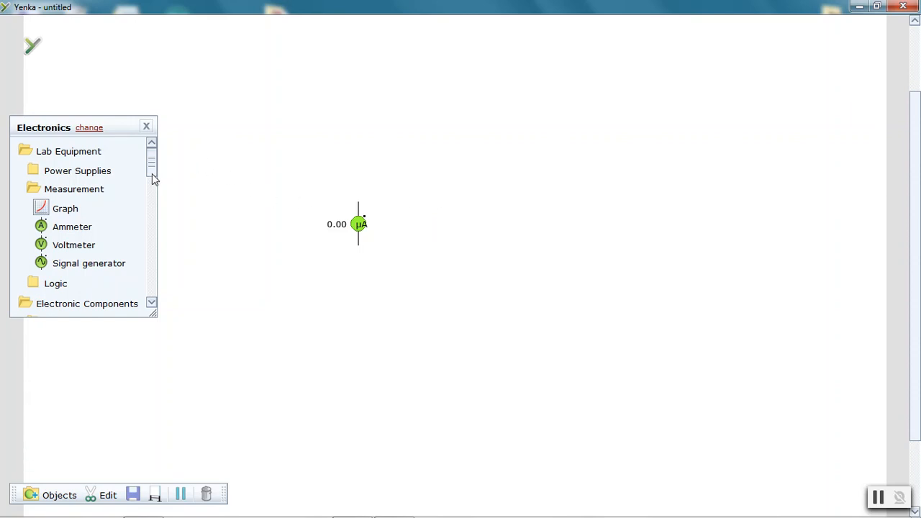
left_click_drag(59, 248, 497, 220)
Add a symbolic battery and a symbolic resistor to the model
left_click_drag(151, 167, 149, 185)
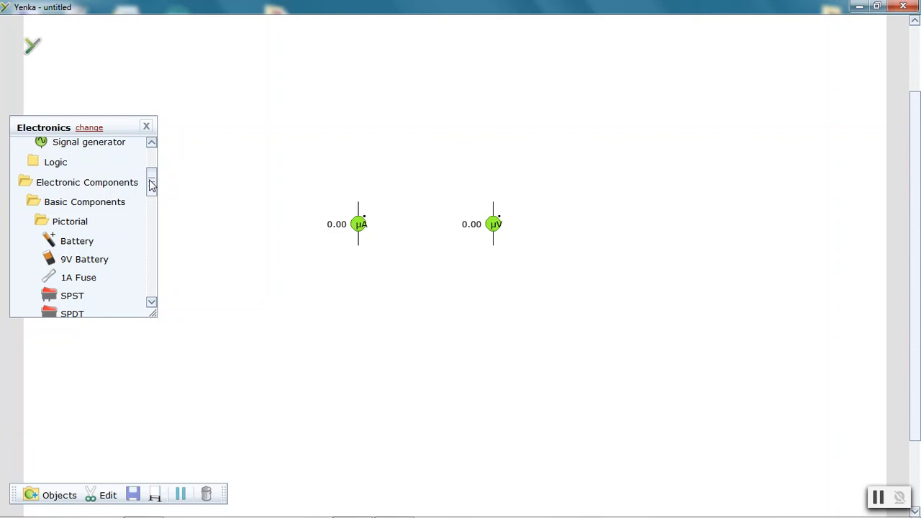
left_click_drag(150, 182, 142, 226)
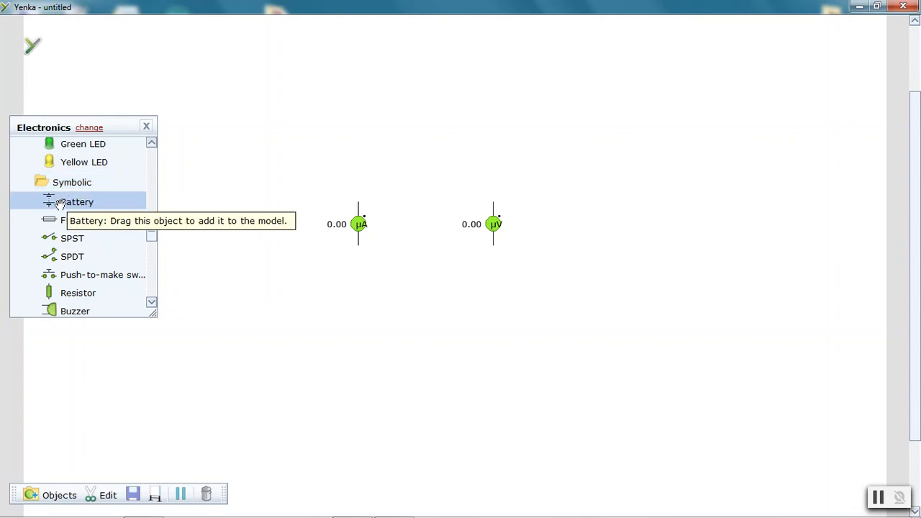
left_click_drag(66, 203, 248, 191)
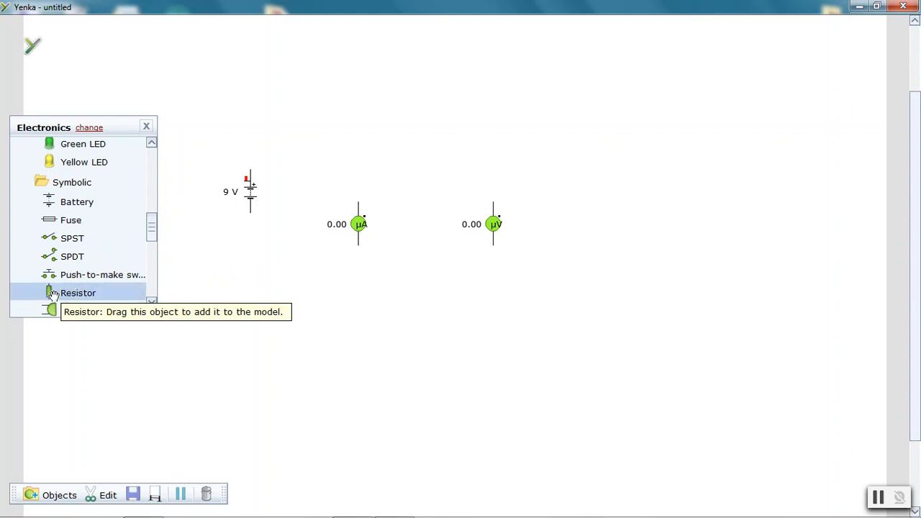
left_click_drag(52, 295, 429, 121)
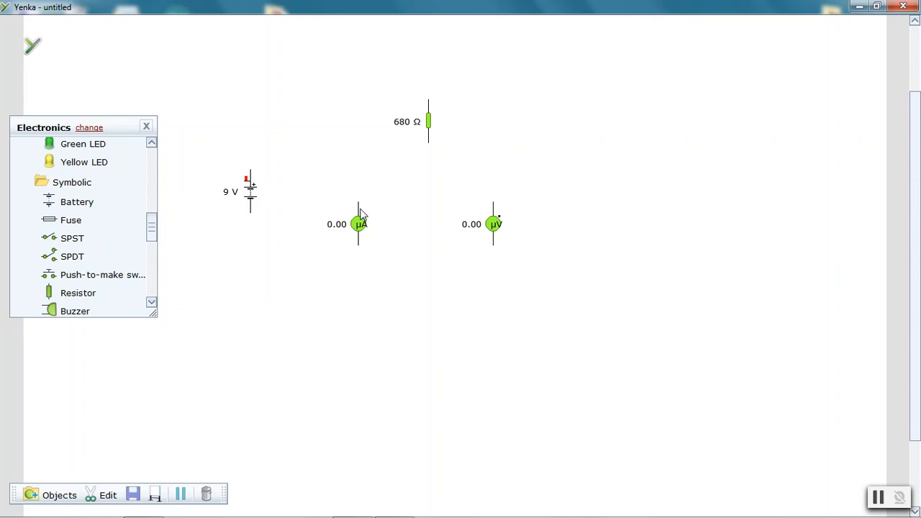
Rearrange the parts, moving the ammeter up and the resistor to the right of the battery
left_click_drag(360, 209, 348, 91)
left_click_drag(430, 114, 382, 179)
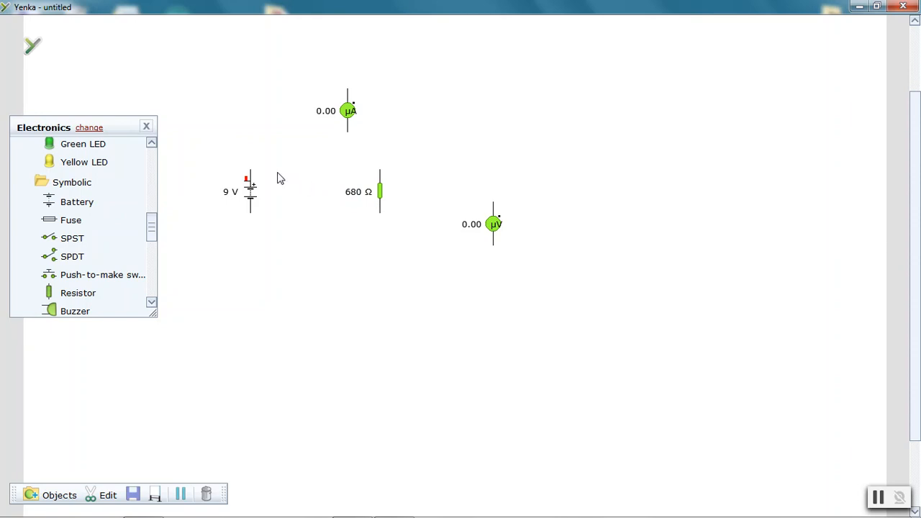
left_click(351, 194)
Wire the battery's top and bottom terminals to the resistor's top and bottom terminals
mouse_move(251, 174)
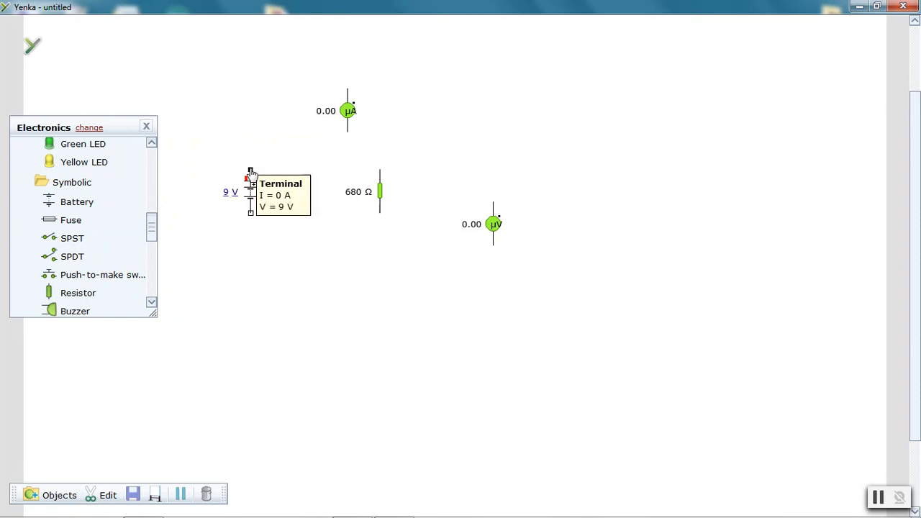
left_click_drag(251, 173, 379, 174)
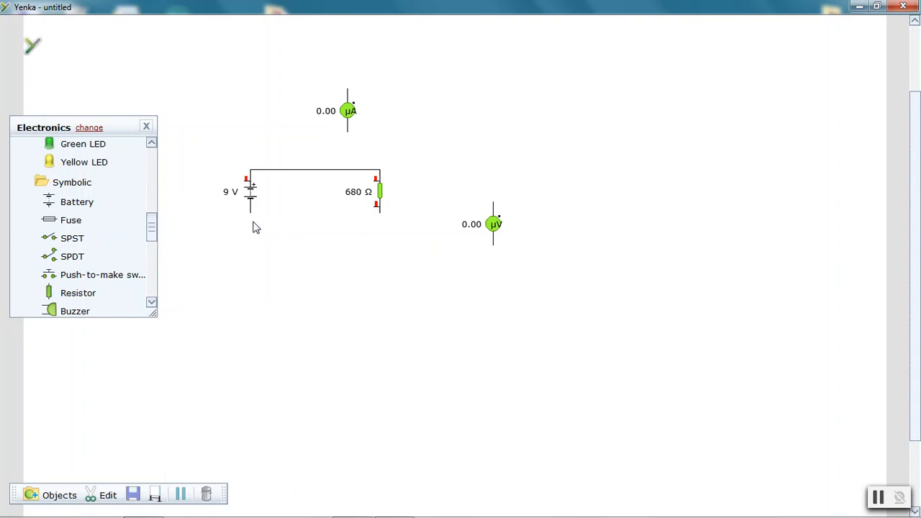
left_click_drag(251, 215, 380, 224)
Move the voltmeter beside the resistor and wire it in parallel across the resistor
left_click(494, 226)
left_click_drag(494, 226, 457, 193)
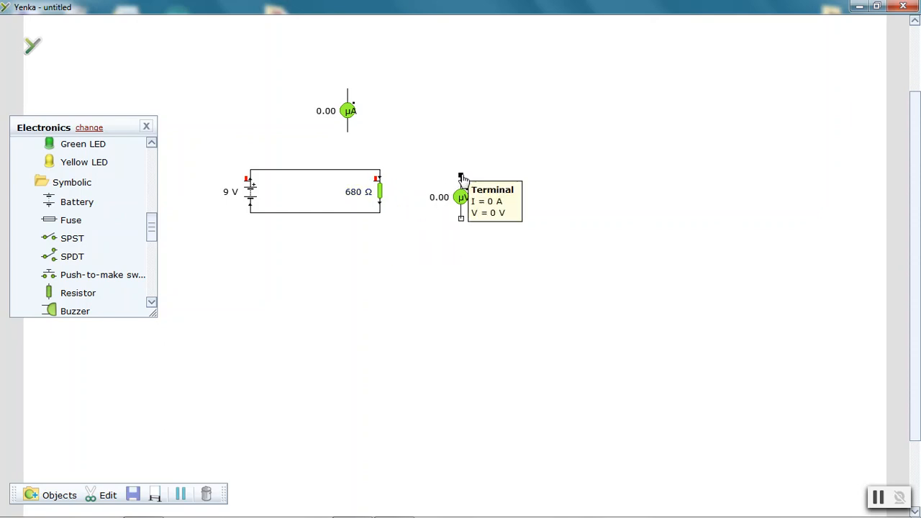
mouse_move(461, 177)
left_mouse_down()
mouse_move(386, 175)
mouse_move(382, 160)
mouse_move(413, 175)
mouse_move(468, 149)
mouse_move(465, 160)
mouse_move(382, 172)
left_mouse_up()
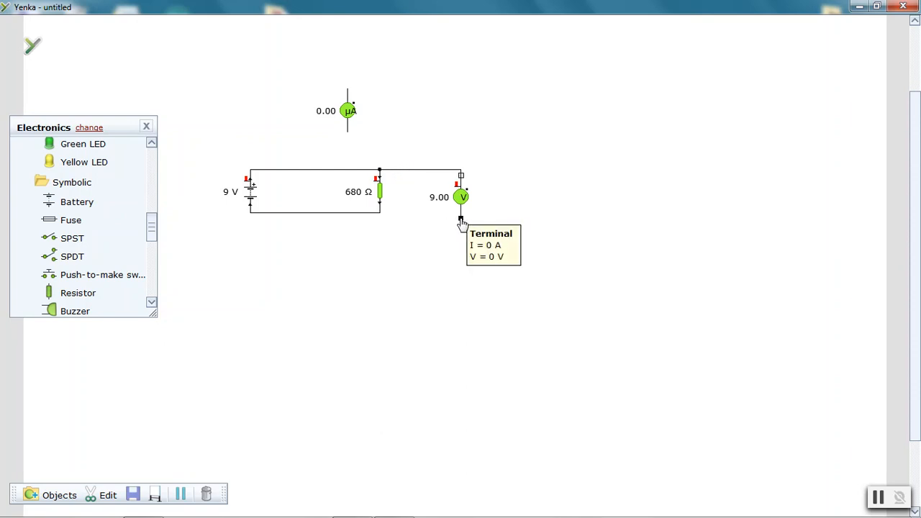
left_click_drag(461, 220, 383, 220)
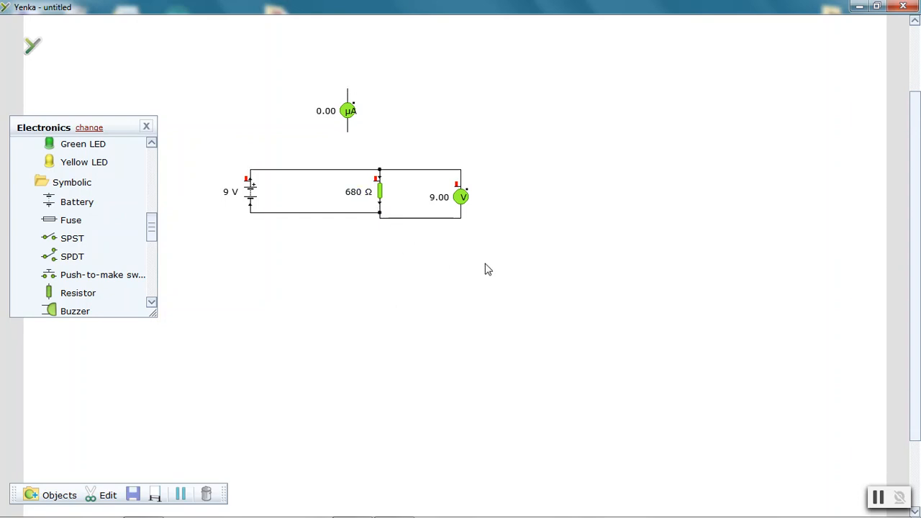
Delete the top wire between the battery and the resistor
mouse_move(385, 192)
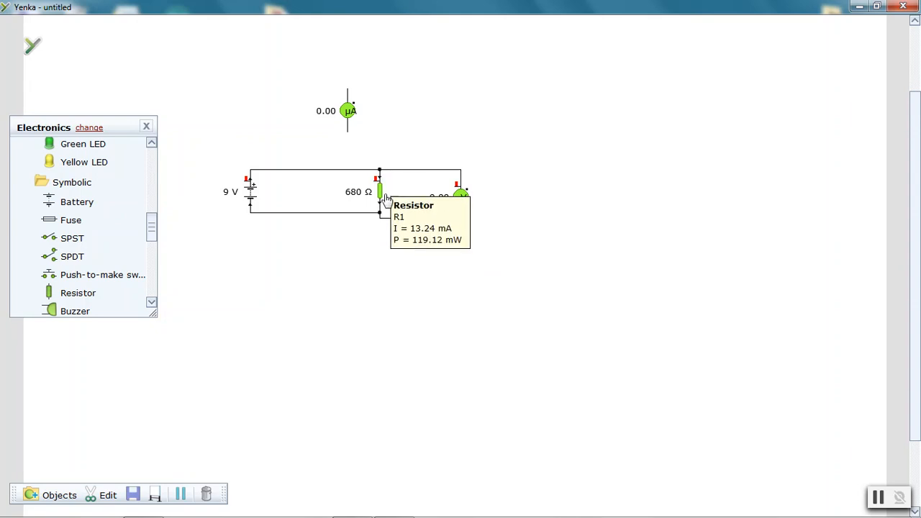
mouse_move(384, 214)
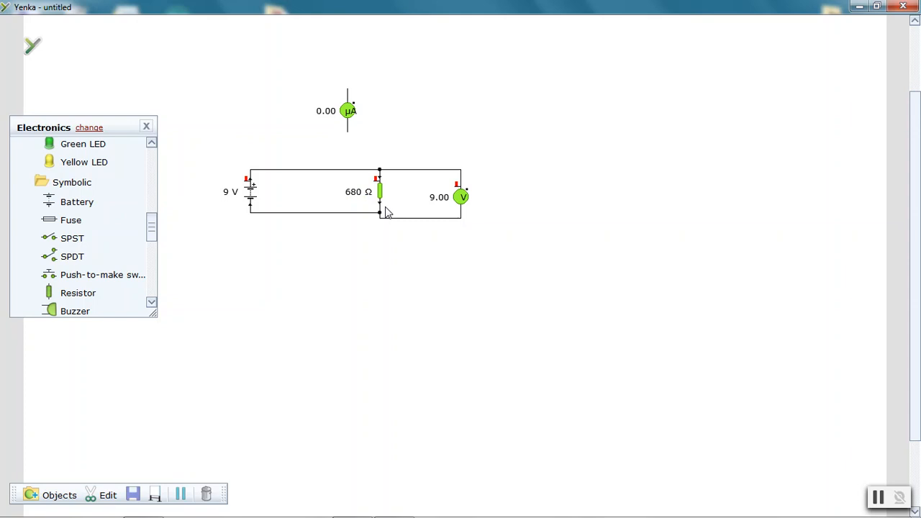
mouse_move(464, 214)
left_click(308, 176)
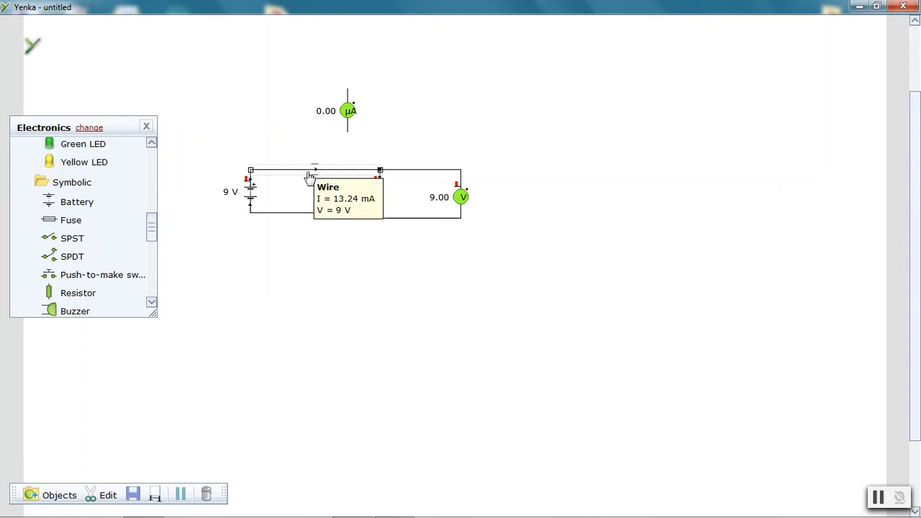
right_click(310, 177)
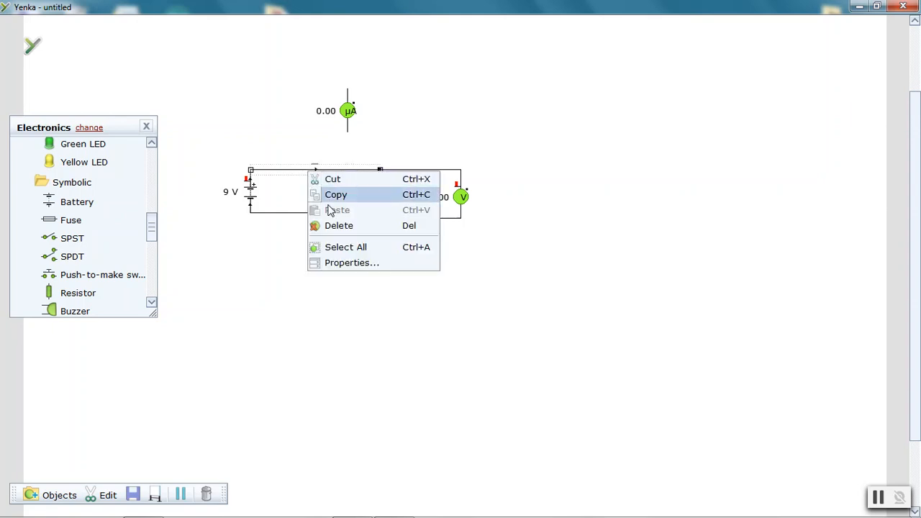
left_click(337, 226)
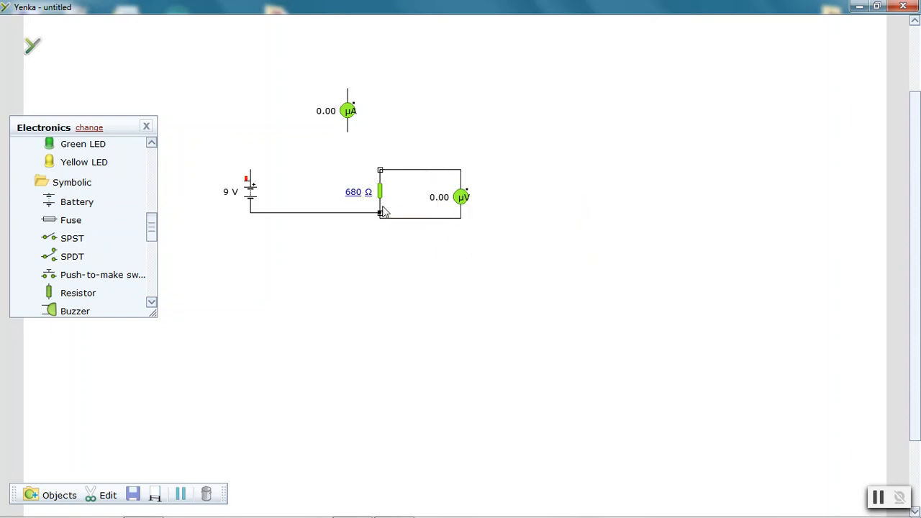
Rotate the ammeter anticlockwise through its properties so it lies horizontally
right_click(346, 114)
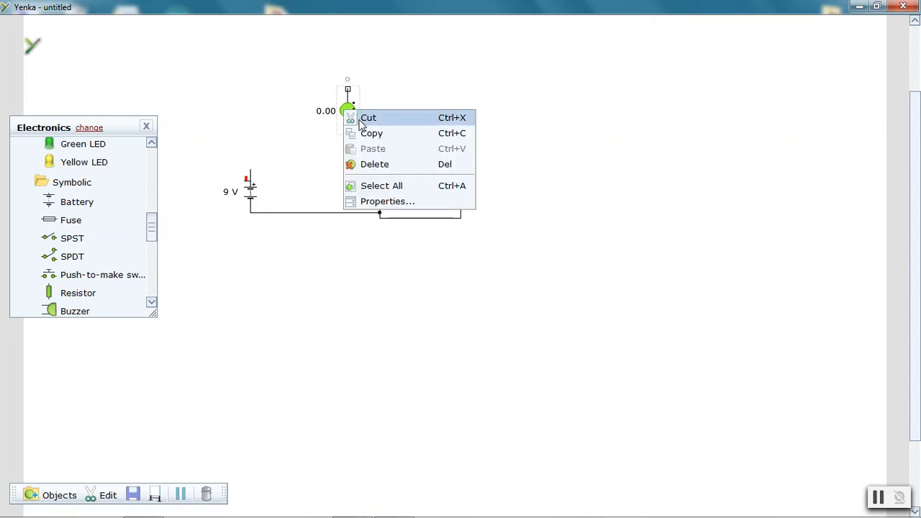
left_click(401, 204)
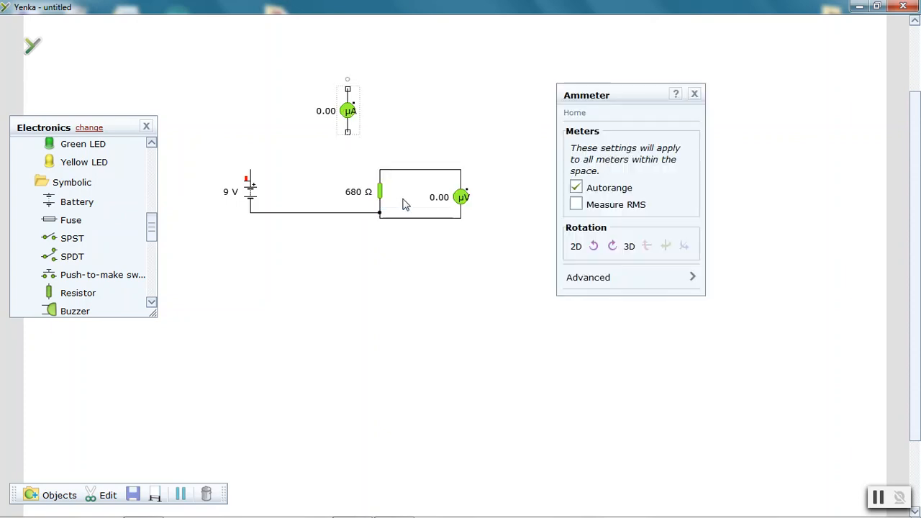
left_click(593, 248)
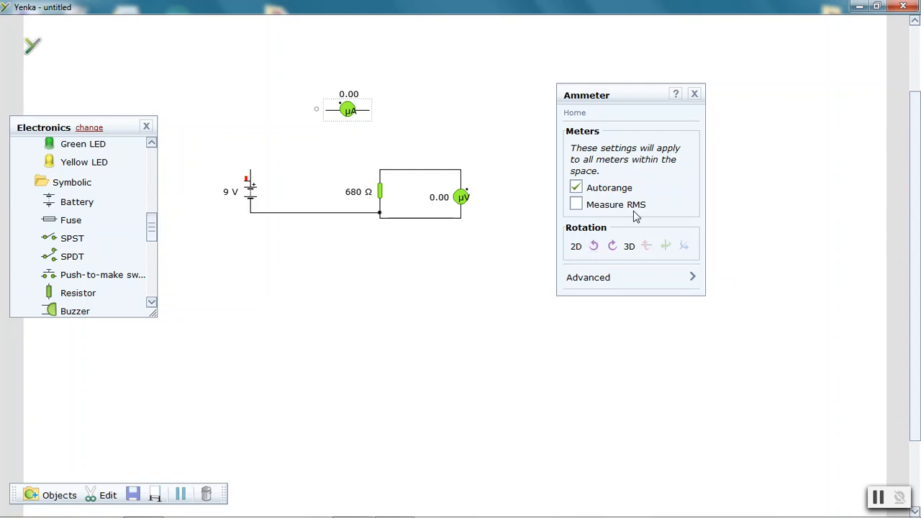
left_click(693, 97)
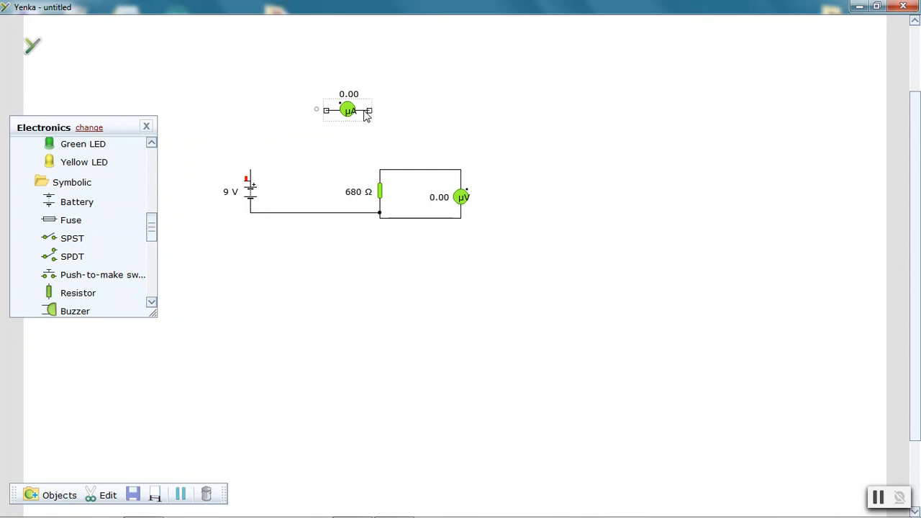
Move the ammeter into the top gap and wire it in series between the battery and the resistor
left_click_drag(361, 110, 331, 164)
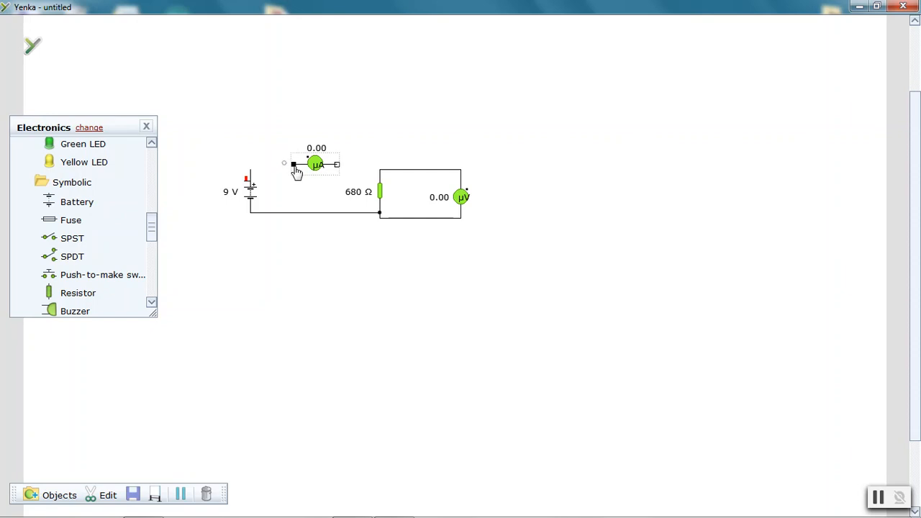
left_click_drag(294, 165, 252, 169)
left_click_drag(339, 170, 380, 170)
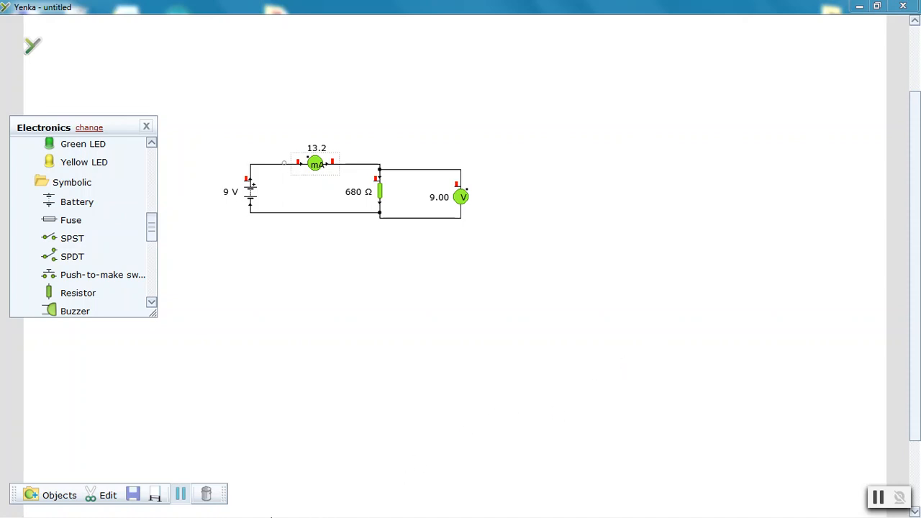
Restore the Yenka window to a smaller size and bring the circuit back into view
left_click(876, 6)
left_click_drag(495, 81, 439, 31)
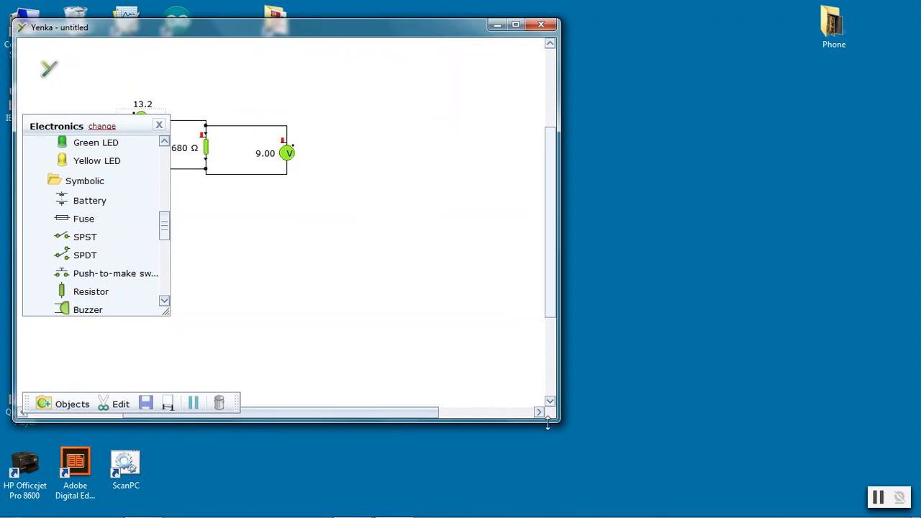
left_click_drag(556, 418, 370, 426)
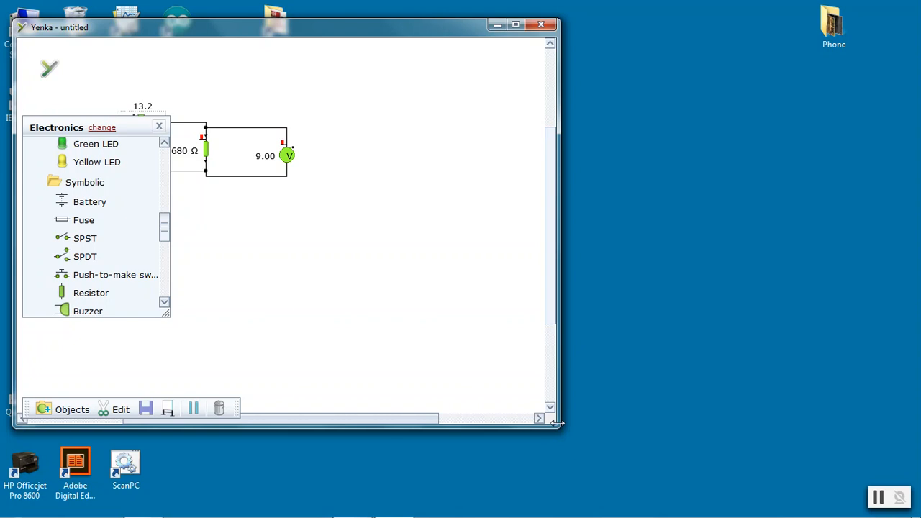
left_click_drag(556, 427, 411, 431)
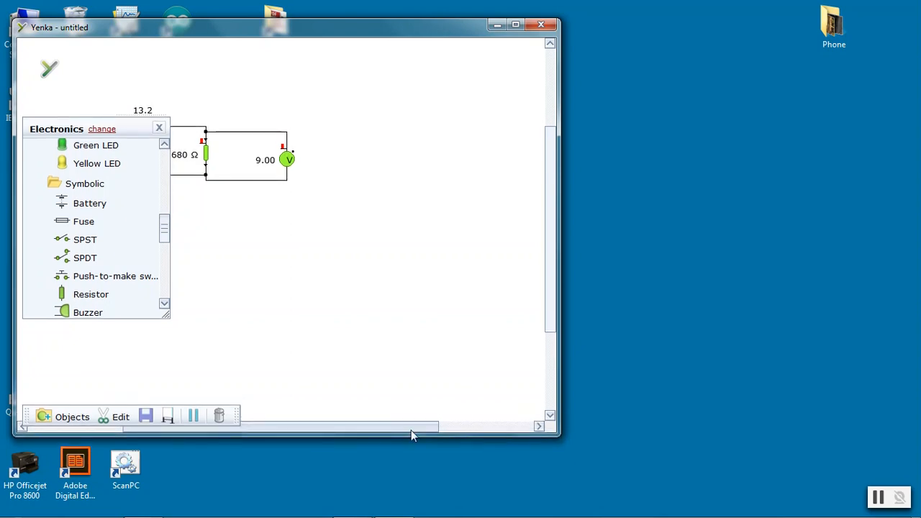
mouse_move(413, 515)
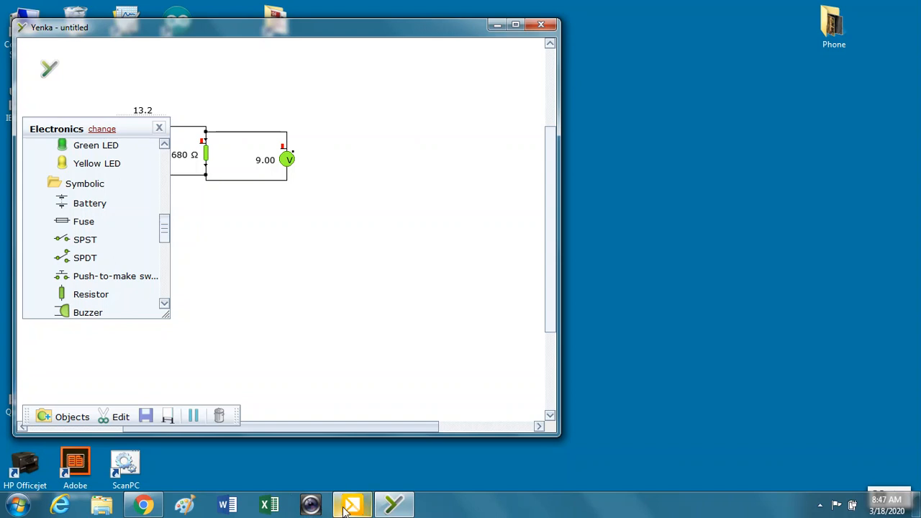
mouse_move(336, 509)
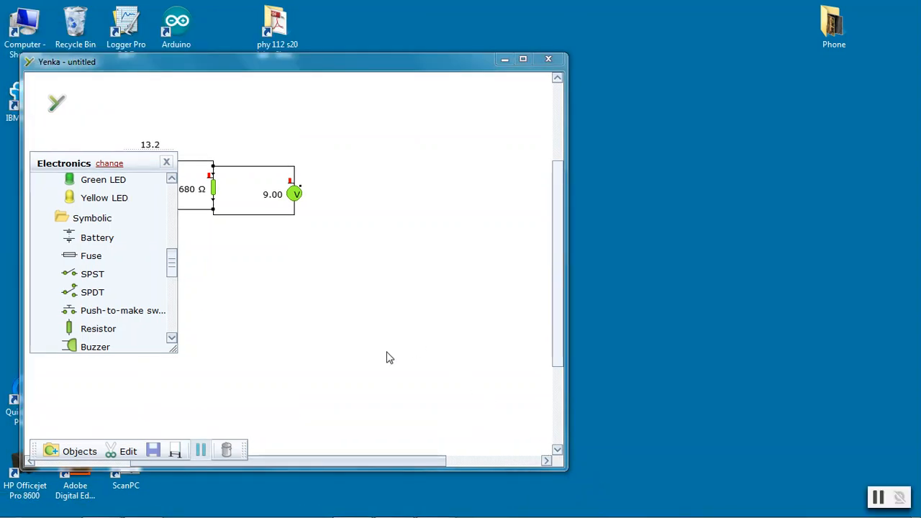
left_click_drag(406, 460, 334, 461)
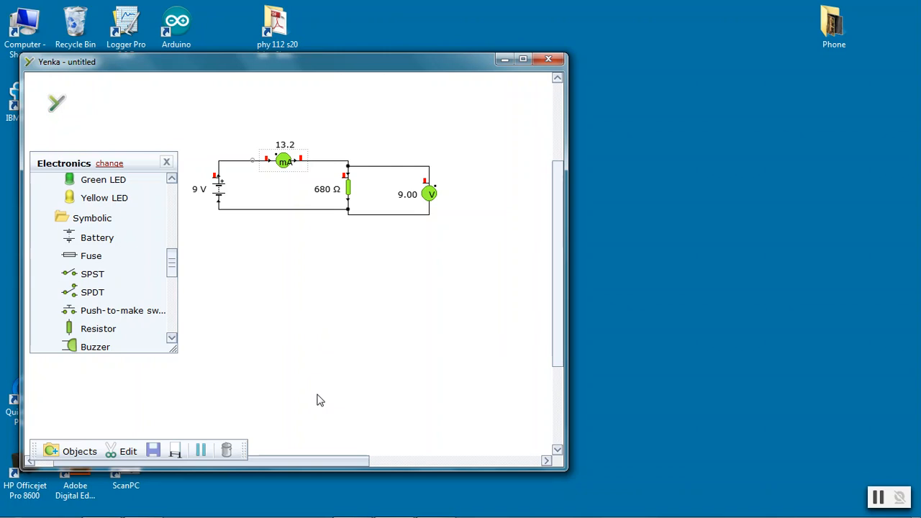
Switch to the yenka intro 1 circuits.pdf document in Adobe Acrobat and move its window beside Yenka
mouse_move(314, 516)
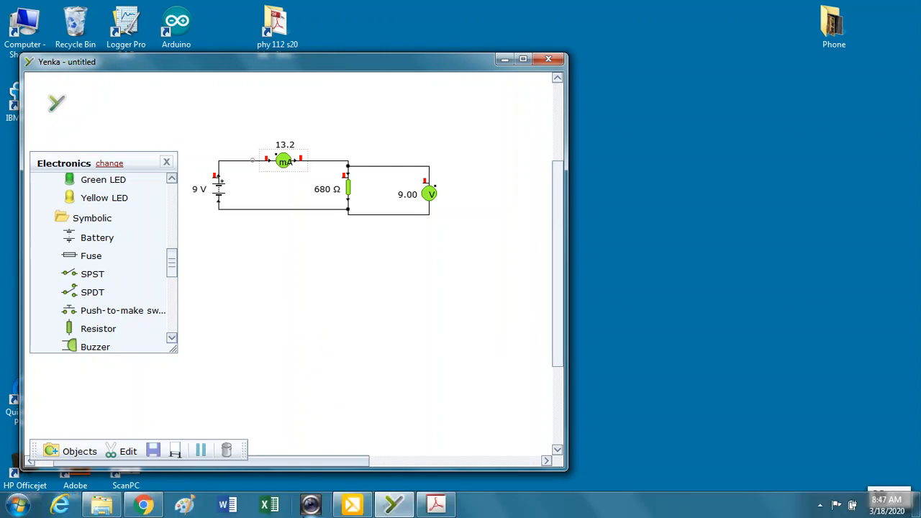
left_click(436, 506)
left_click_drag(367, 34, 558, 30)
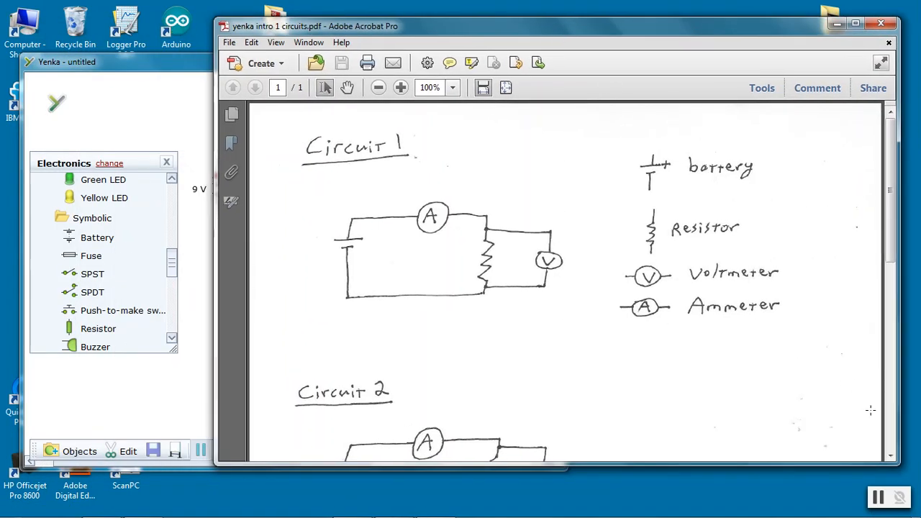
Shrink the PDF window and move it to the right of the Yenka window
left_click_drag(898, 465, 737, 517)
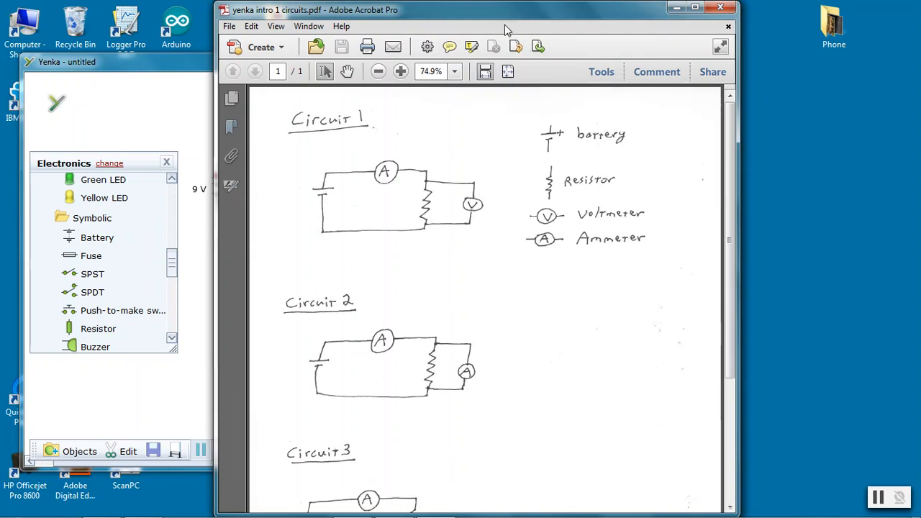
left_click_drag(506, 29, 675, 24)
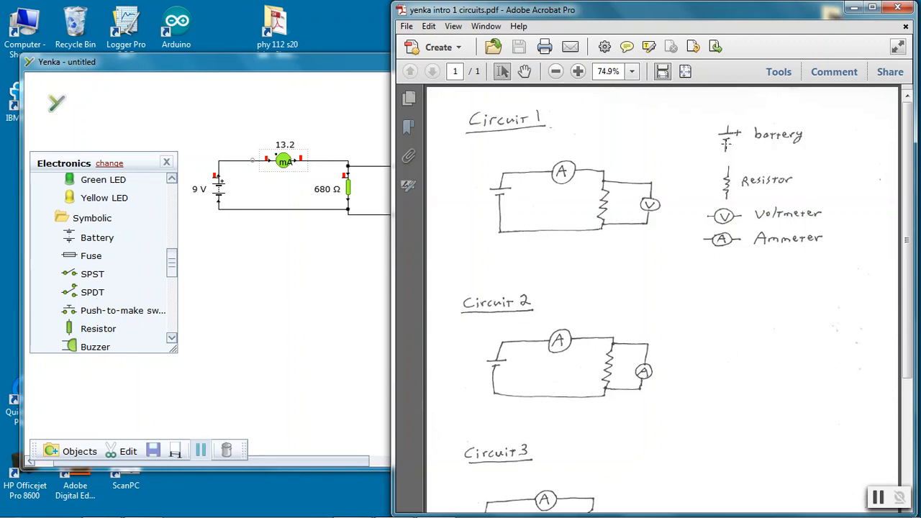
mouse_move(224, 198)
mouse_move(282, 161)
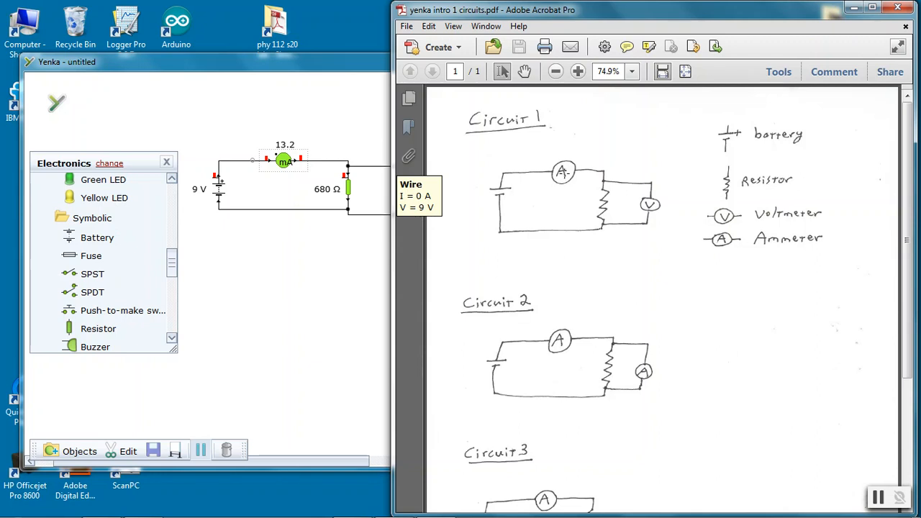
Compare the Yenka circuit against the Circuit 1 diagram in the PDF, then minimize the PDF window
left_click(338, 241)
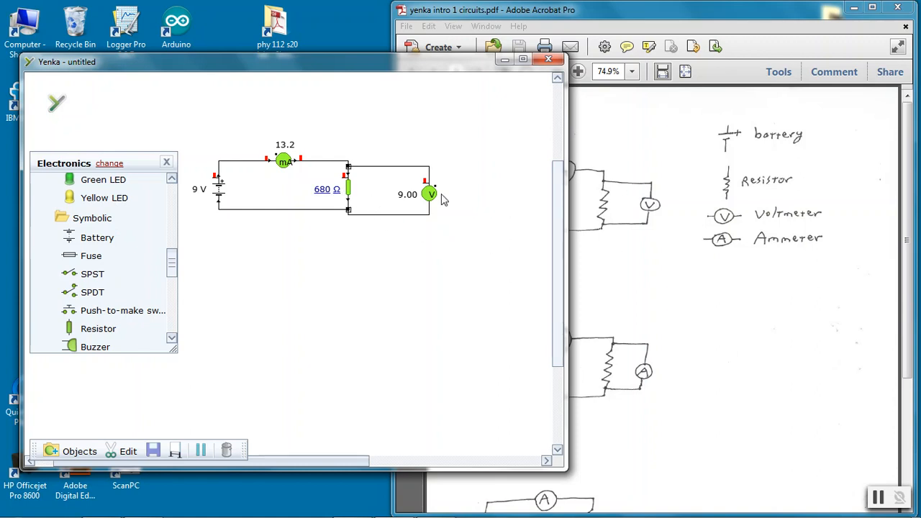
left_click(656, 264)
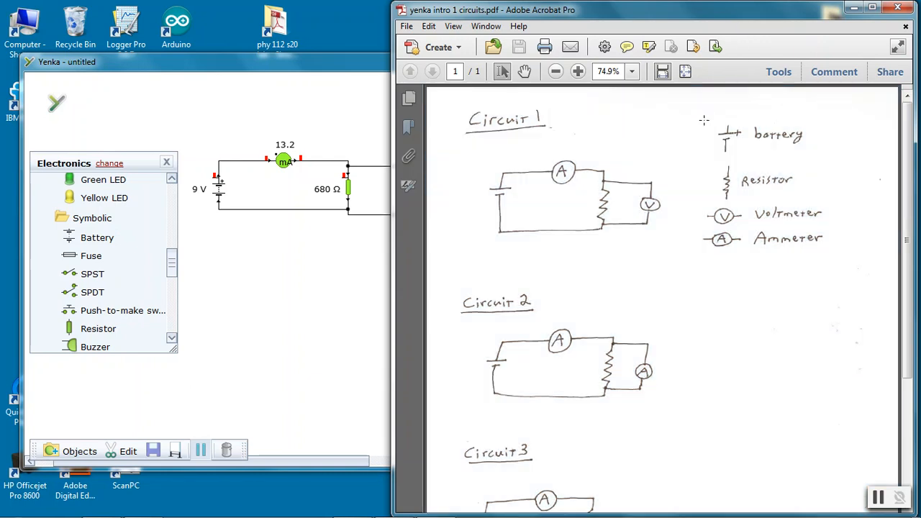
left_click(639, 174)
mouse_move(351, 196)
left_click(362, 253)
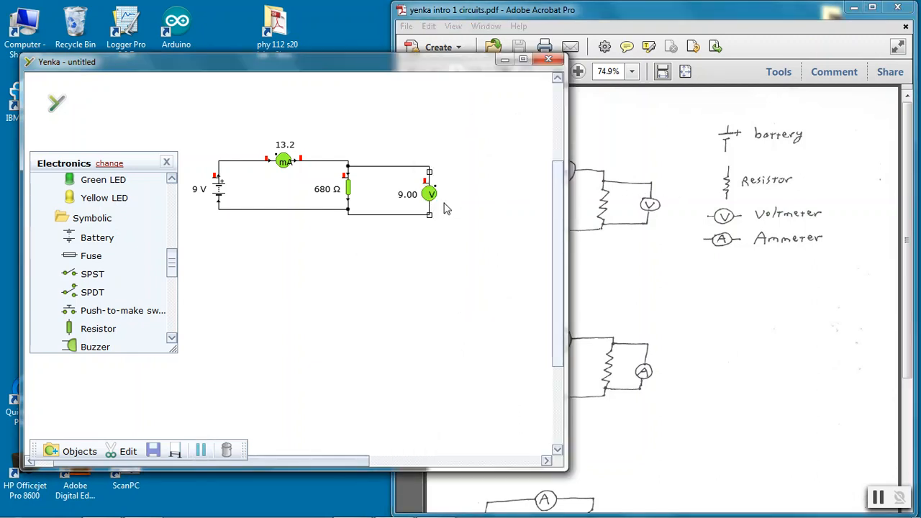
left_click(854, 8)
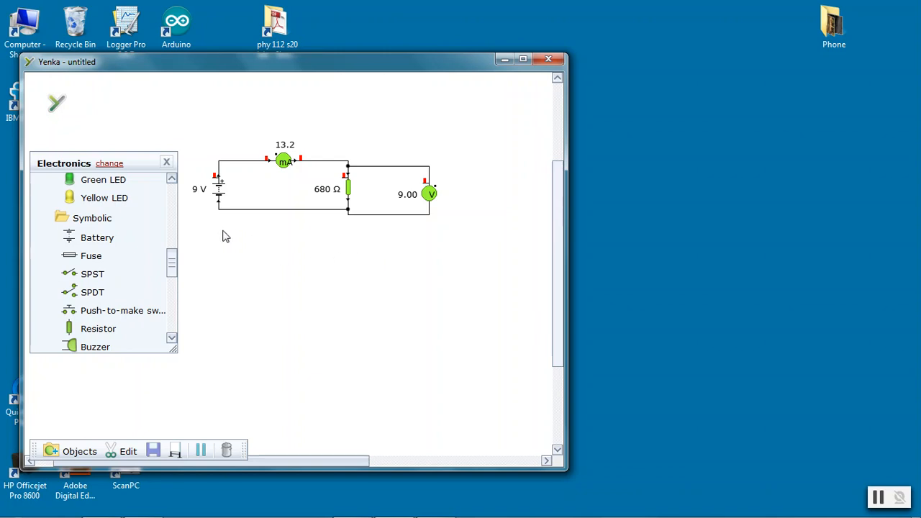
Set the battery voltage to 15 V and the resistor's value to 1 kΩ
left_click(195, 191)
left_click(198, 192)
key("BackSpace")
key("Return")
mouse_move(356, 218)
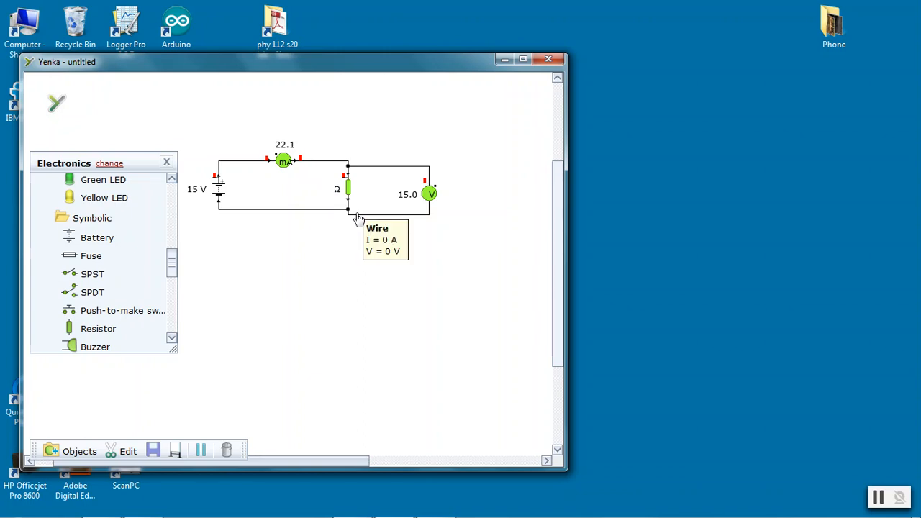
type("000")
key("Return")
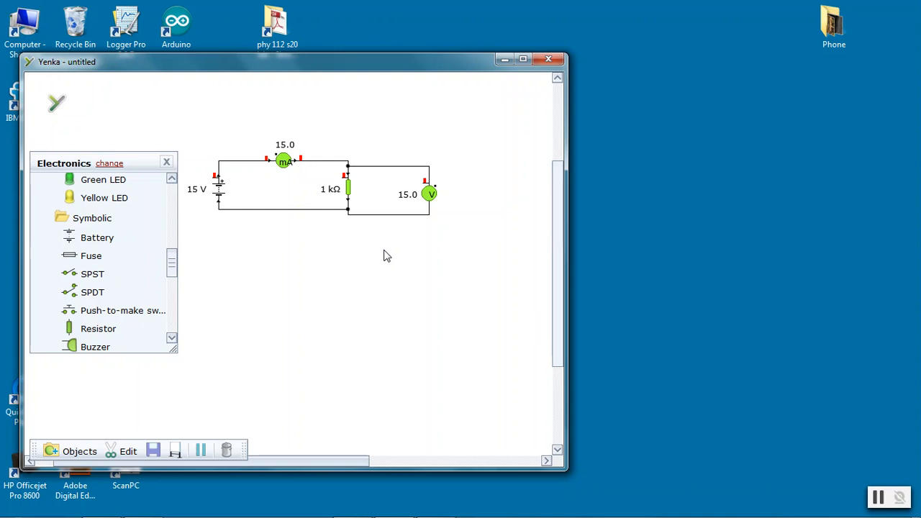
Delete the bottom wire, inspect the meters, and redraw the wire between the battery and the resistor
left_click(293, 216)
key("Delete")
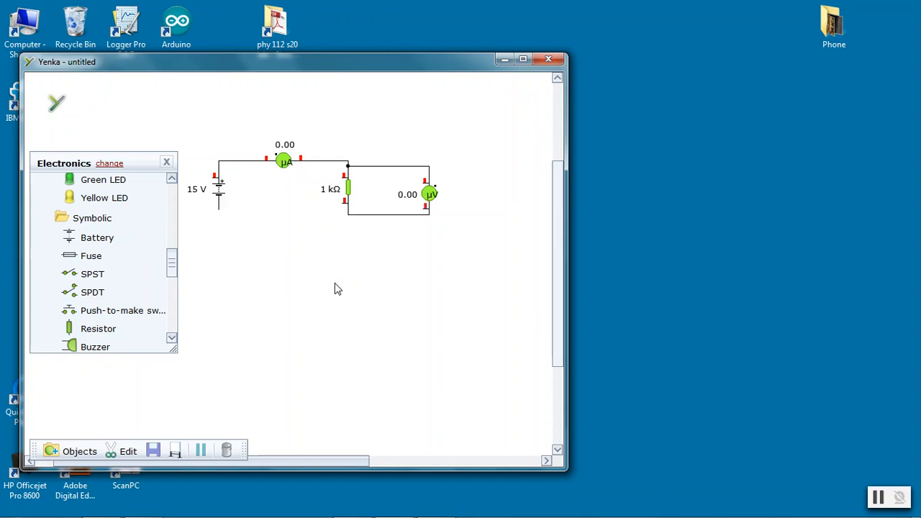
left_click(286, 165)
mouse_move(288, 168)
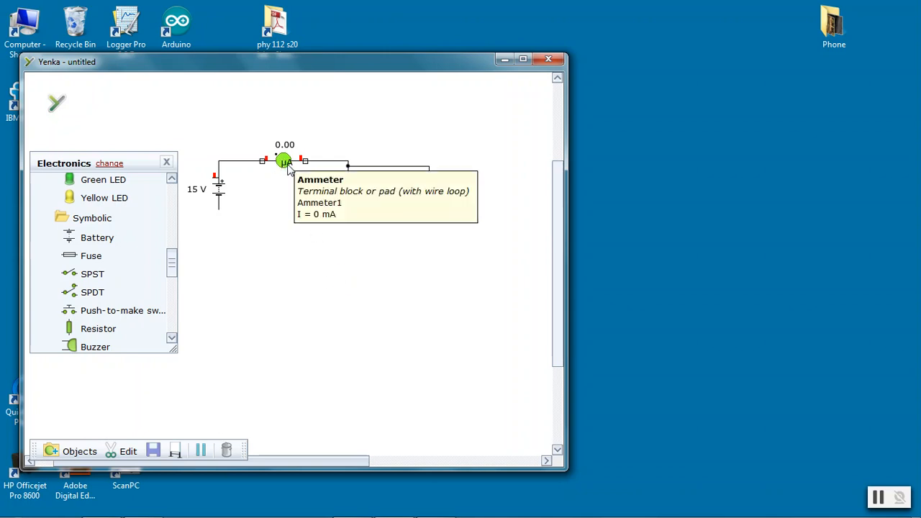
left_click(428, 195)
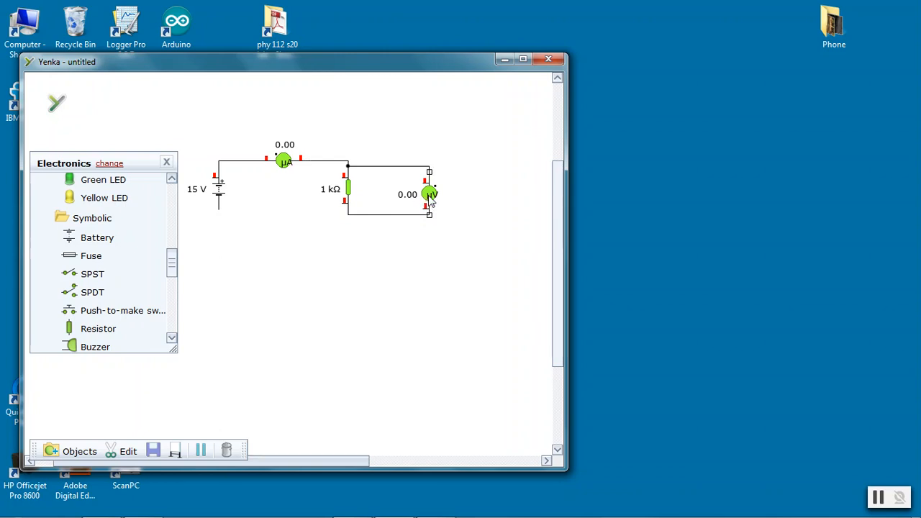
mouse_move(429, 198)
left_click_drag(219, 208, 348, 211)
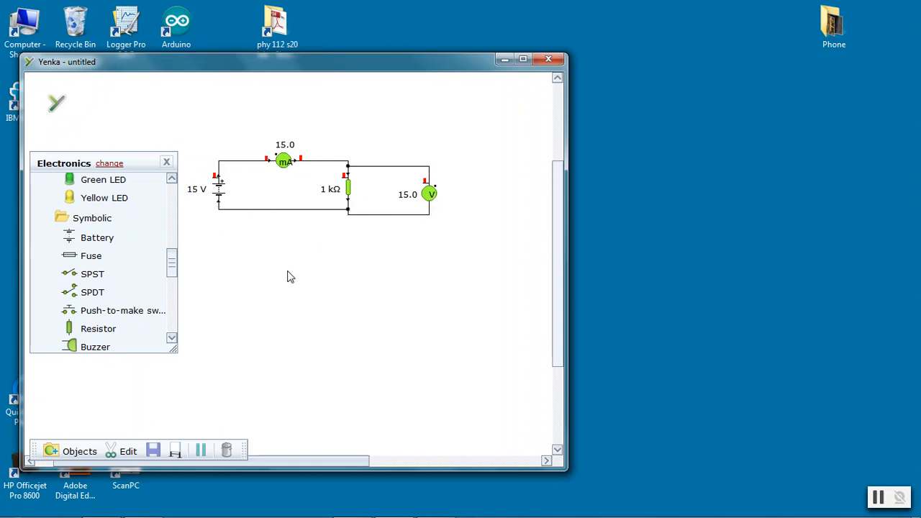
Open the ammeter's properties, turn Autorange off and back on, and close the dialog
mouse_move(286, 163)
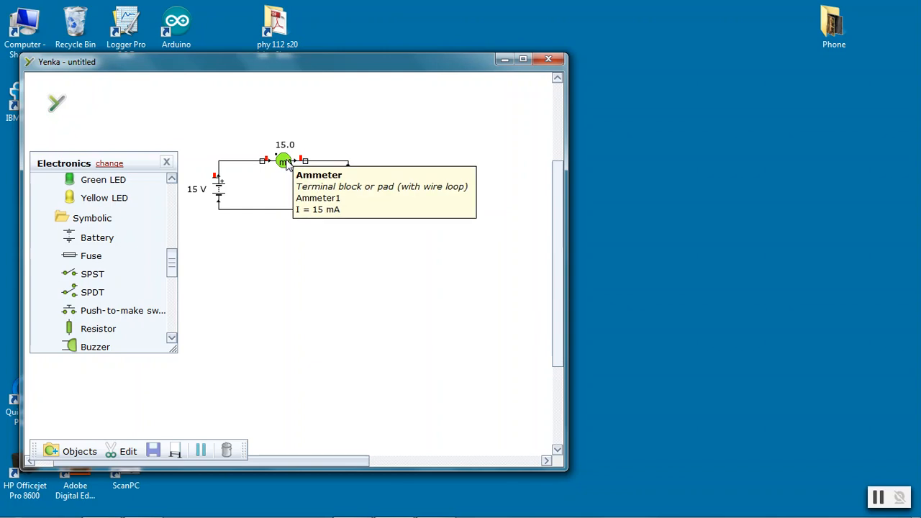
right_click(285, 161)
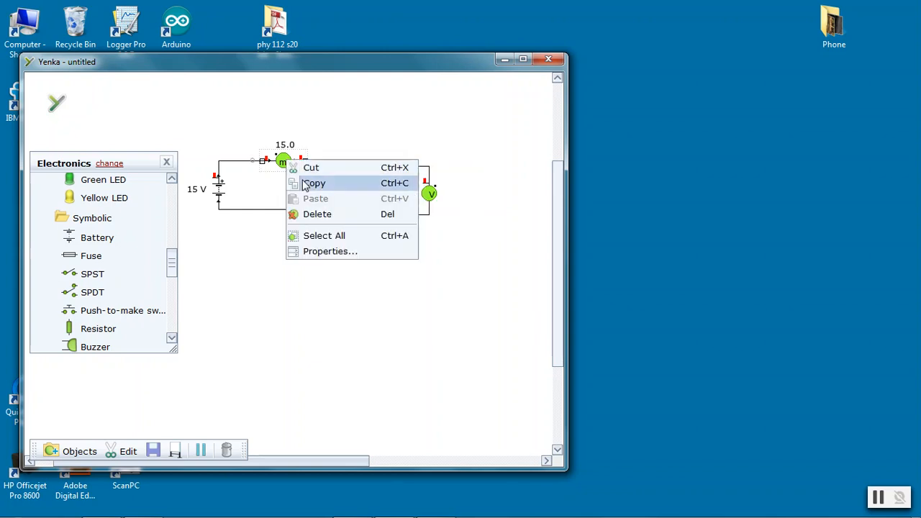
left_click(319, 253)
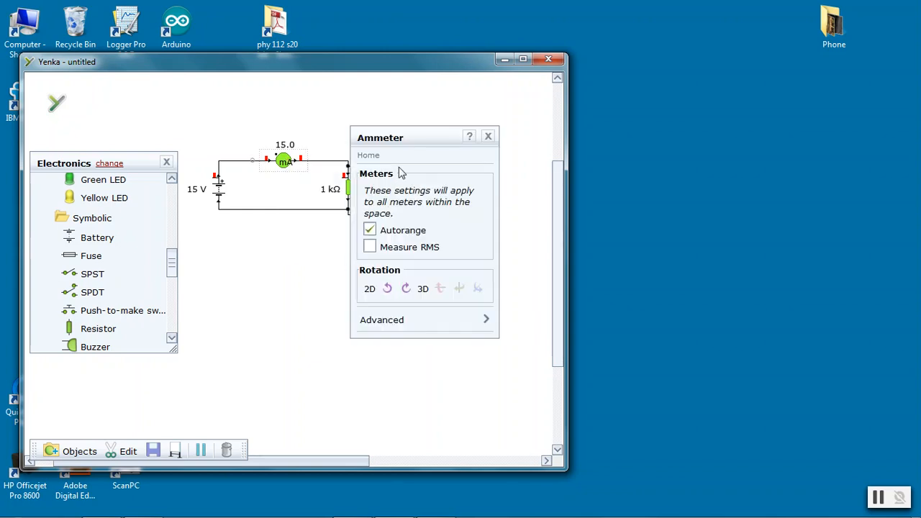
left_click_drag(414, 144, 470, 144)
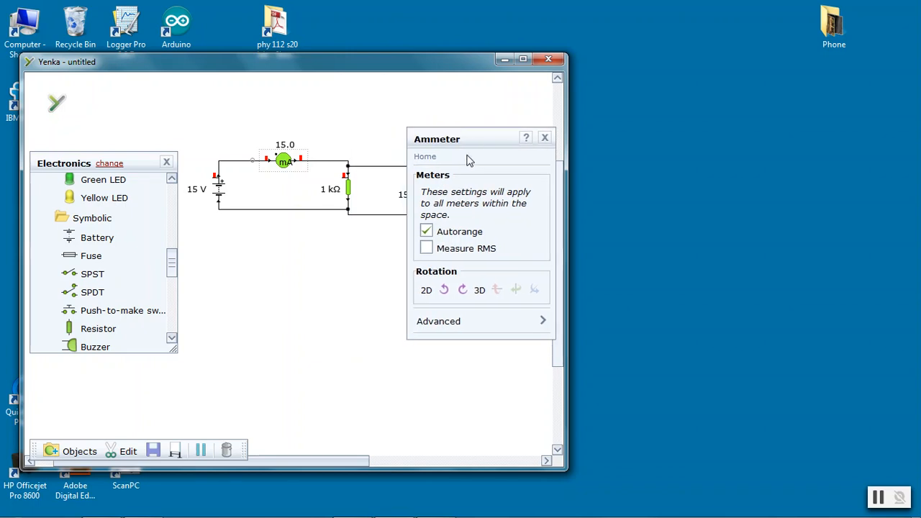
left_click(431, 235)
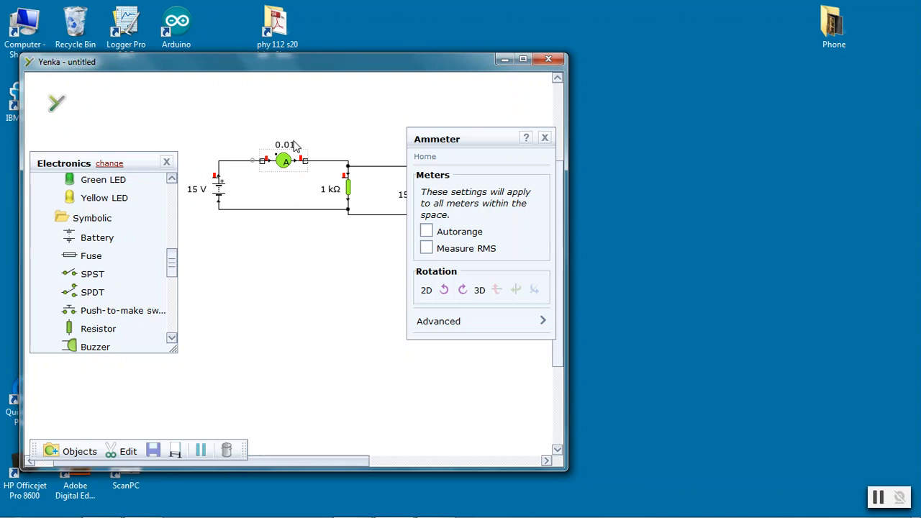
mouse_move(297, 150)
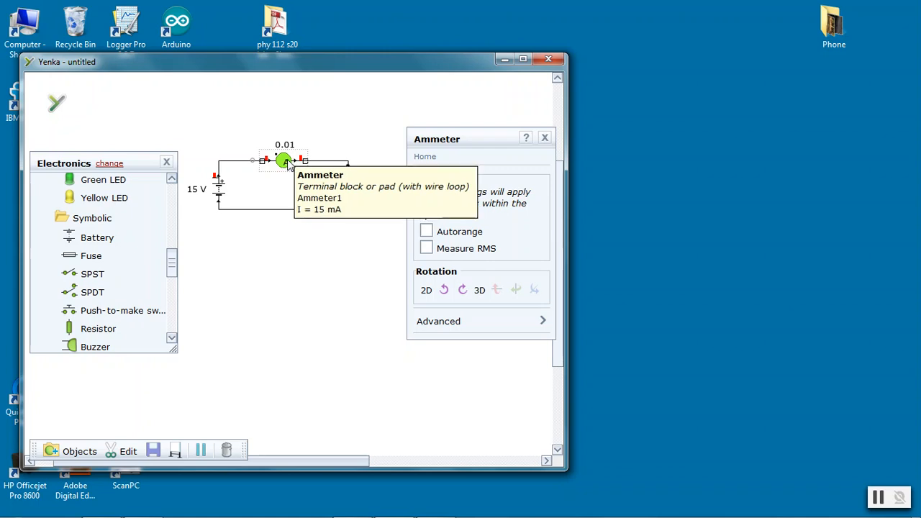
left_click(427, 232)
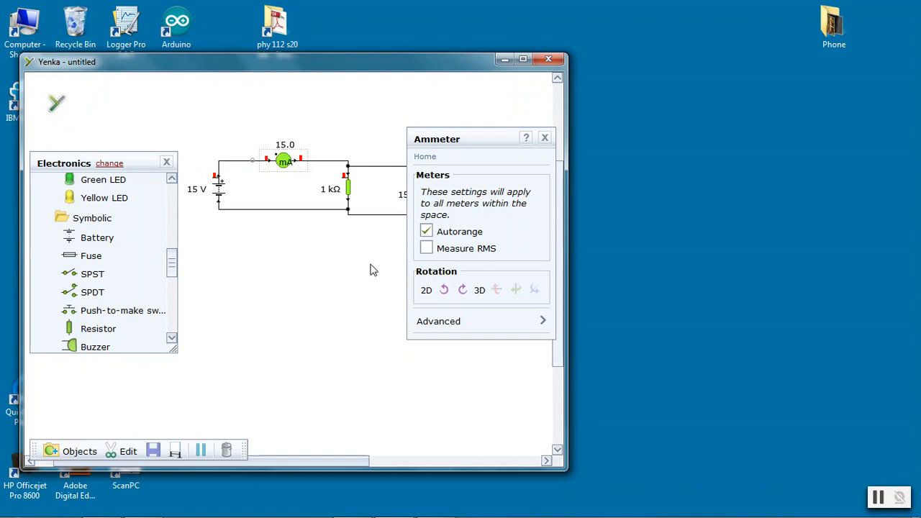
left_click(545, 140)
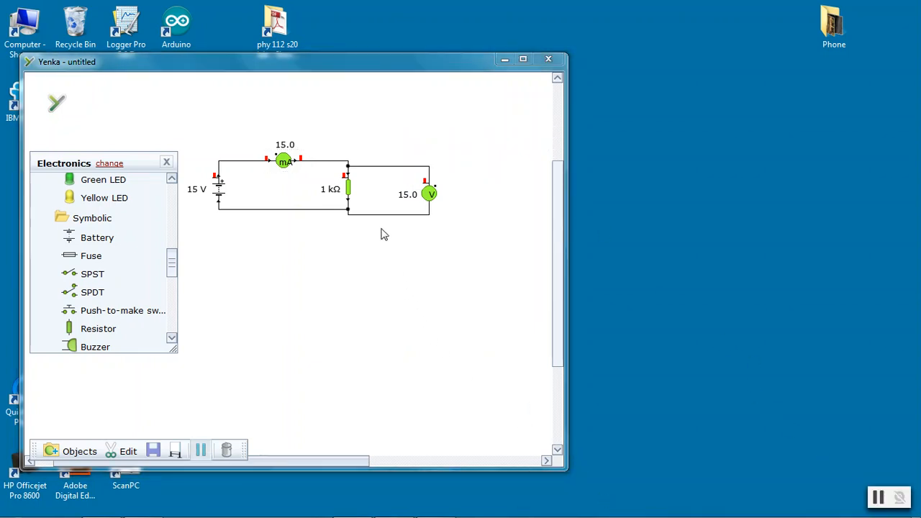
Change the resistor's unit to MΩ so it becomes 1 MΩ
left_click(336, 191)
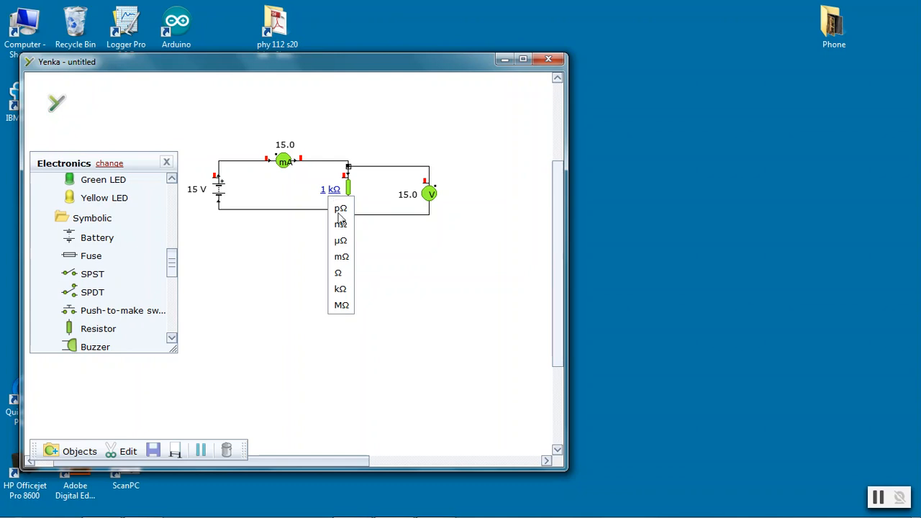
left_click(341, 306)
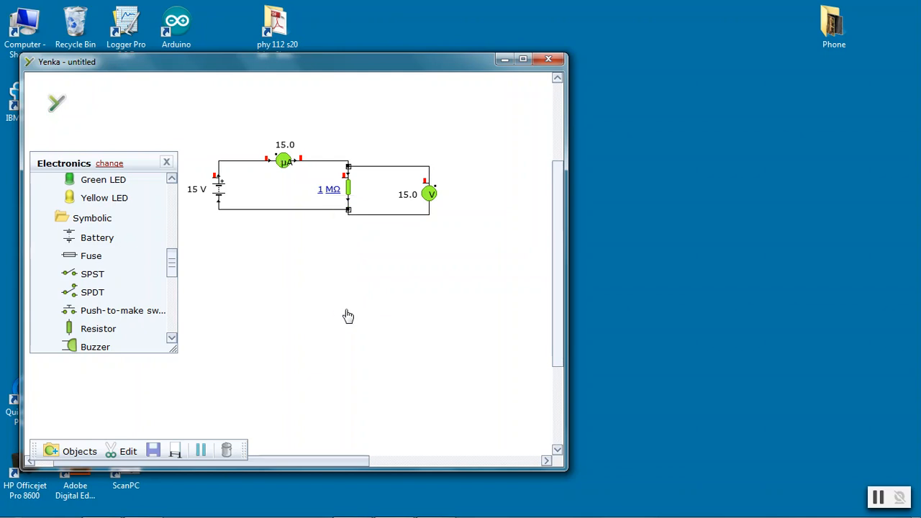
Open the ammeter's properties again, toggle Autorange, and close the dialog
right_click(286, 161)
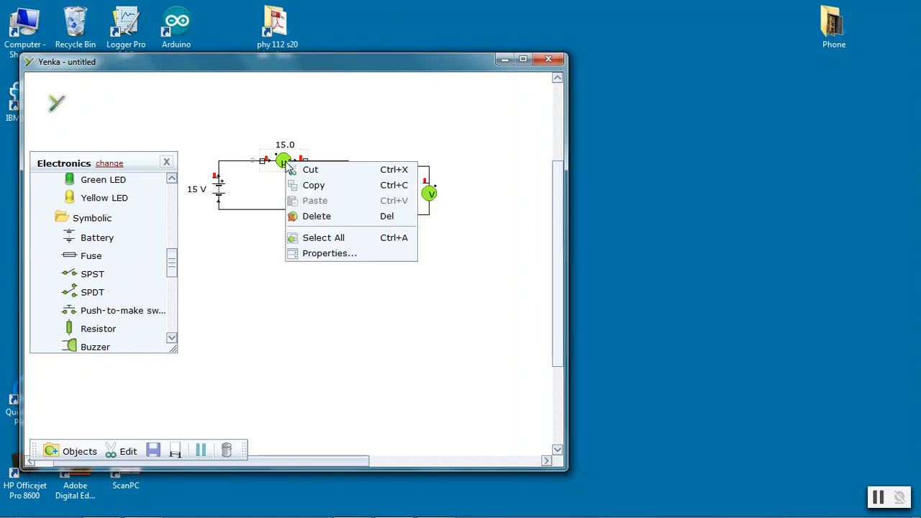
left_click(334, 252)
left_click(426, 233)
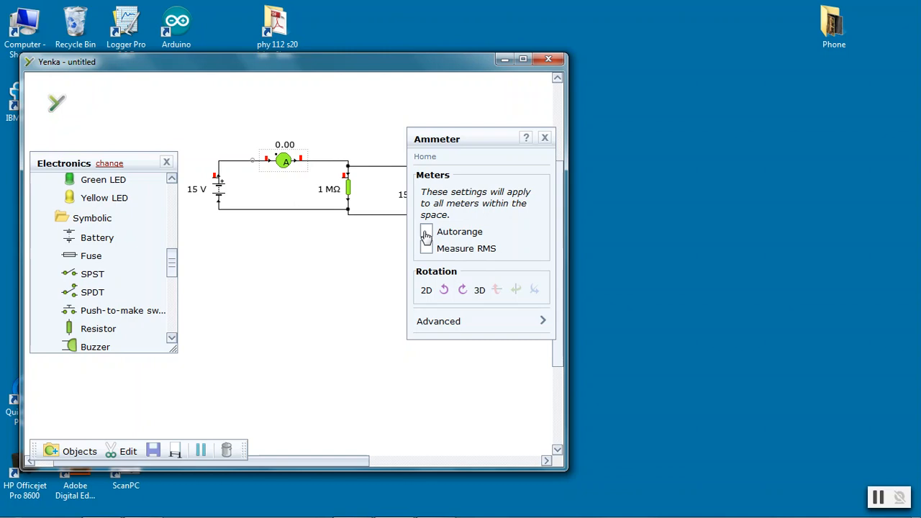
mouse_move(286, 163)
left_click(545, 137)
Delete the bottom wire and redraw it between the battery and the resistor
left_click(270, 210)
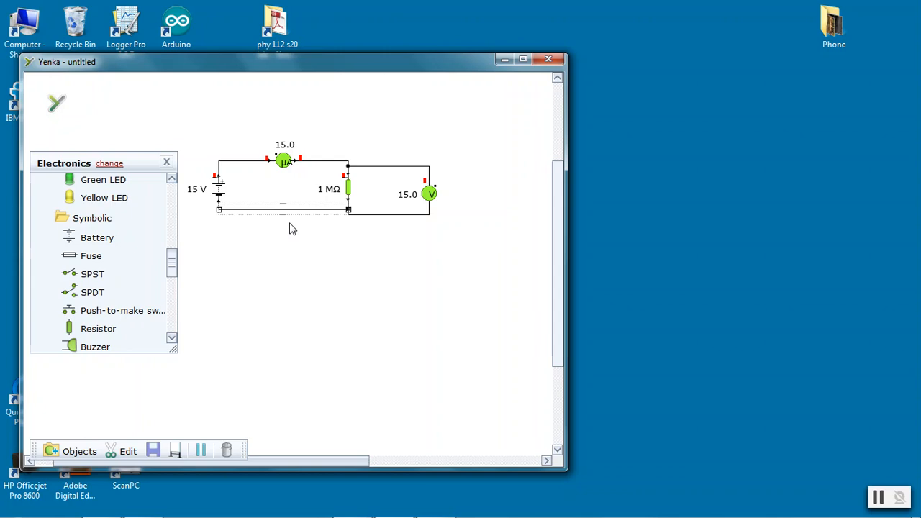
key("Delete")
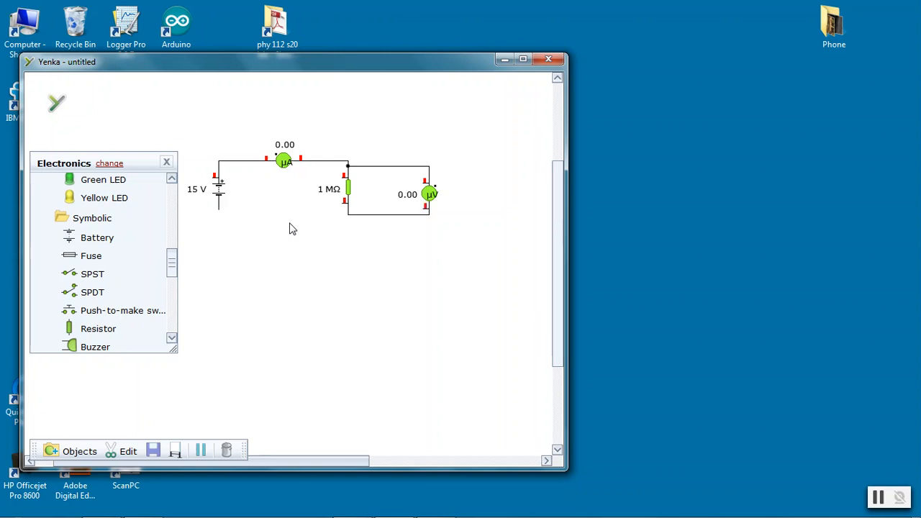
left_click_drag(219, 209, 350, 212)
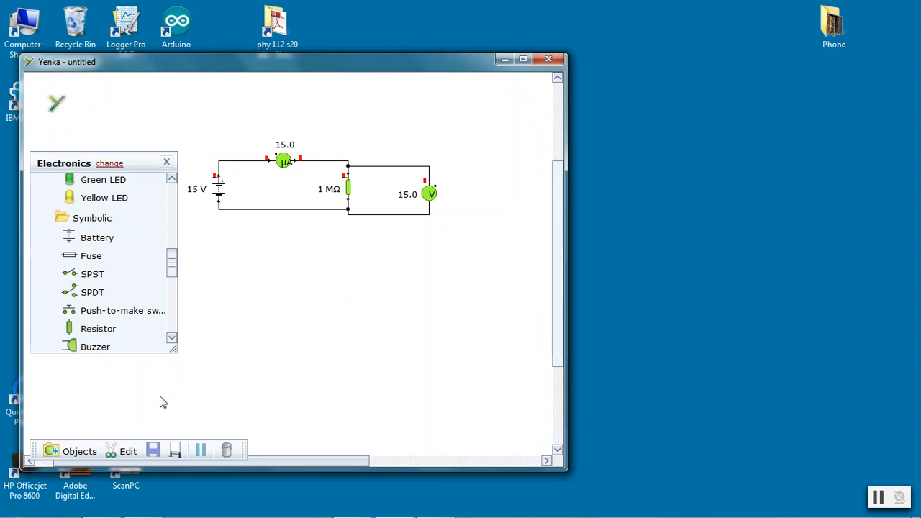
Save the model to the Desktop as first circuit and move the Yenka window to the right
left_click(153, 452)
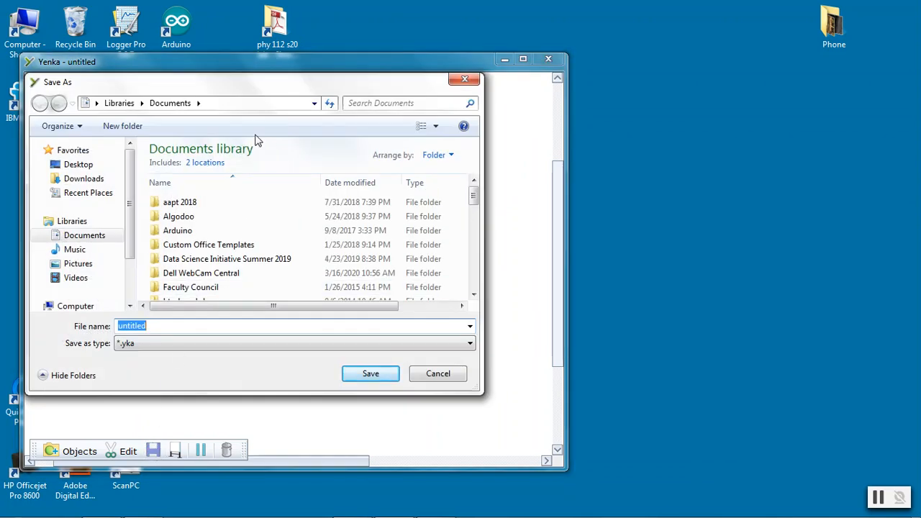
left_click(72, 164)
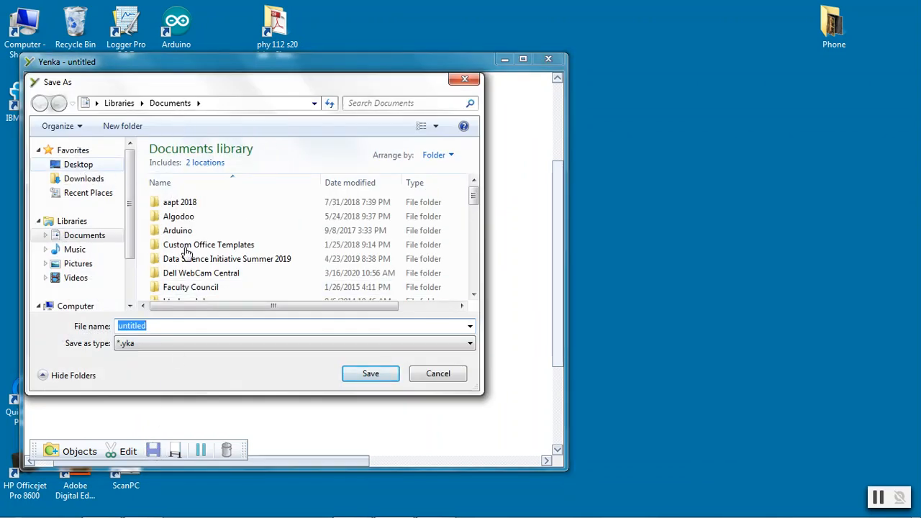
double_click(139, 325)
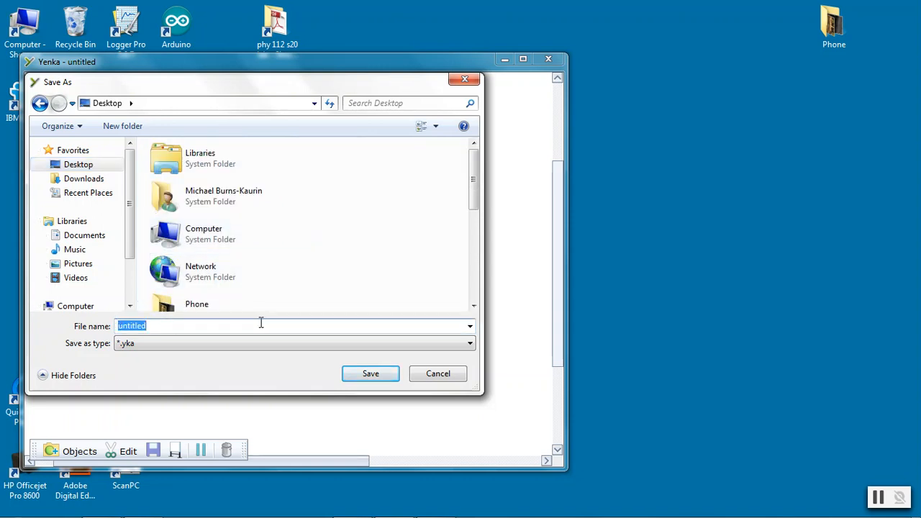
type("first circuit")
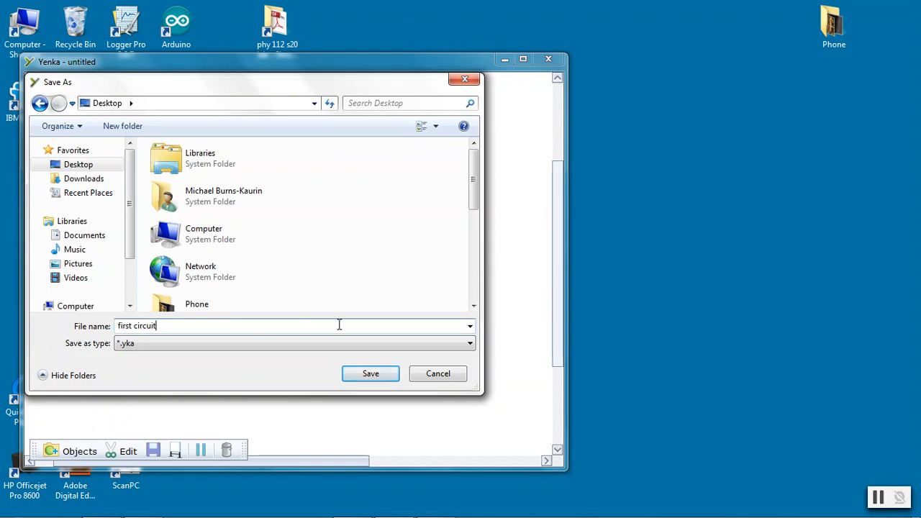
left_click(371, 373)
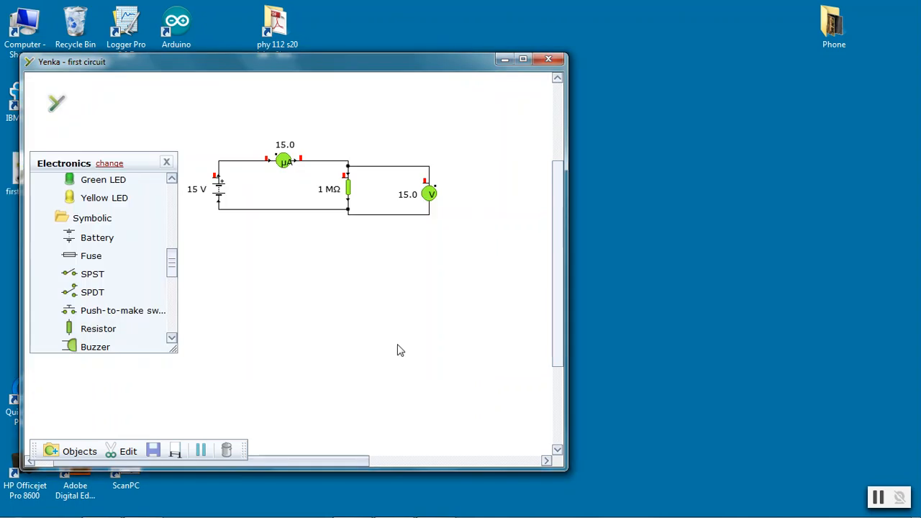
left_click_drag(366, 72, 609, 68)
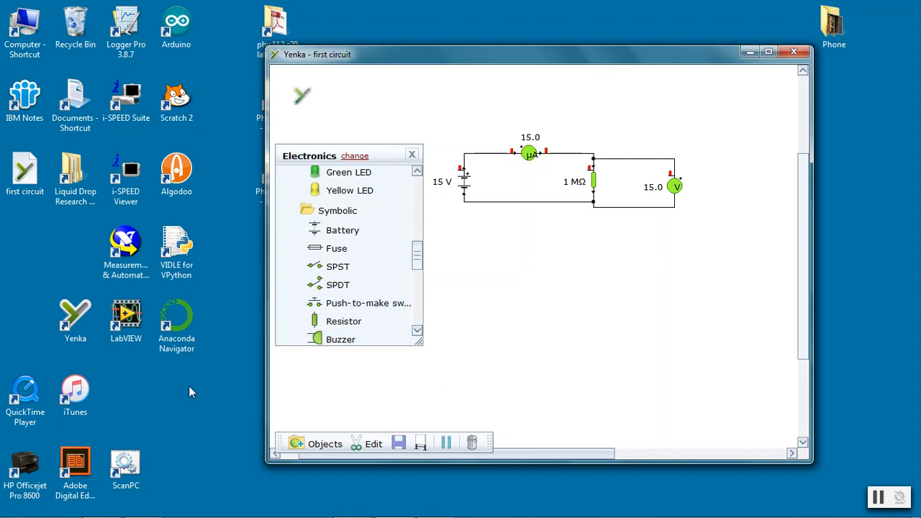
Close Yenka, reopen the saved first circuit file from the desktop to check it, and close it again
left_click_drag(485, 58, 526, 63)
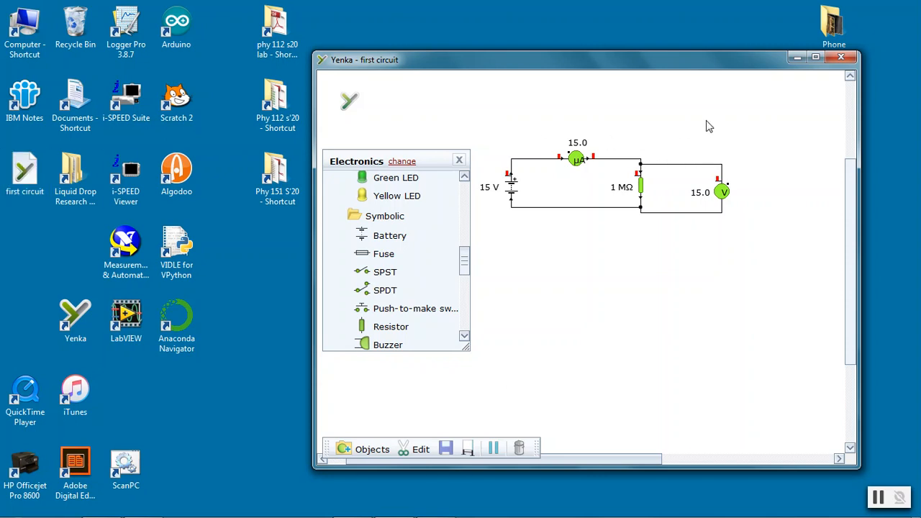
left_click(849, 61)
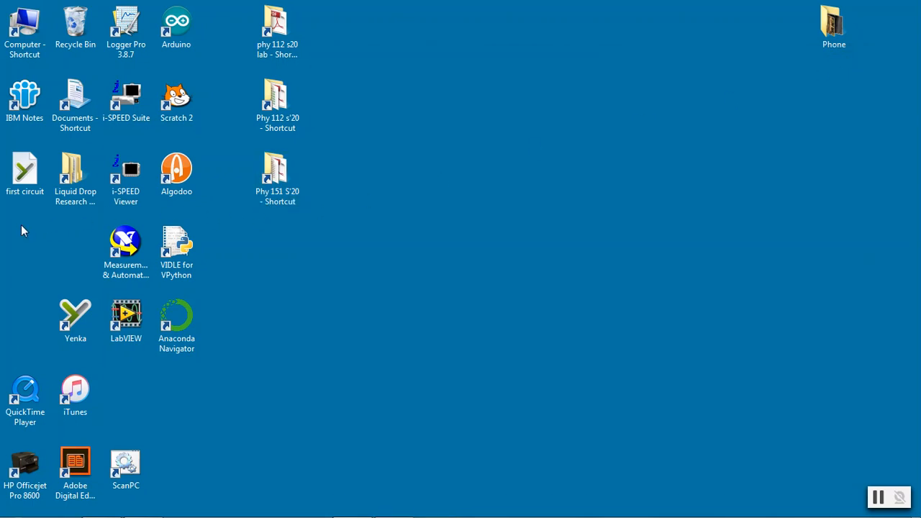
double_click(28, 175)
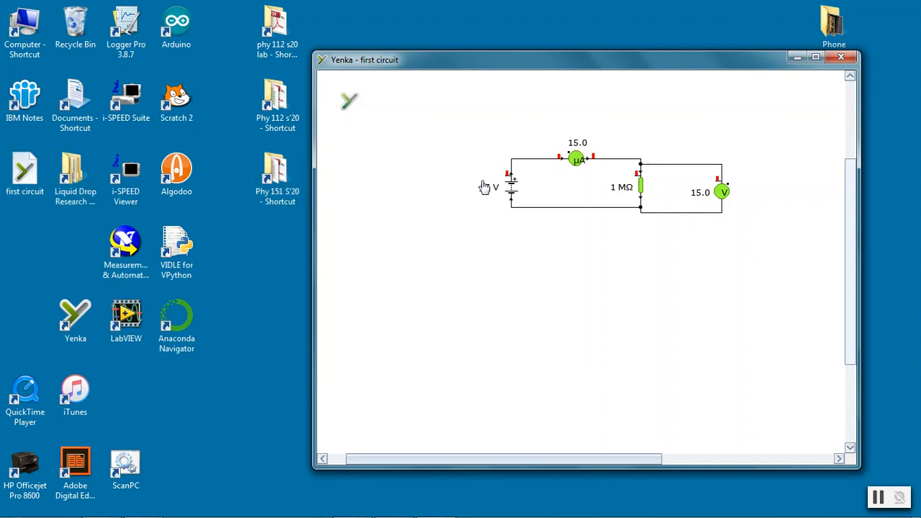
left_click(842, 58)
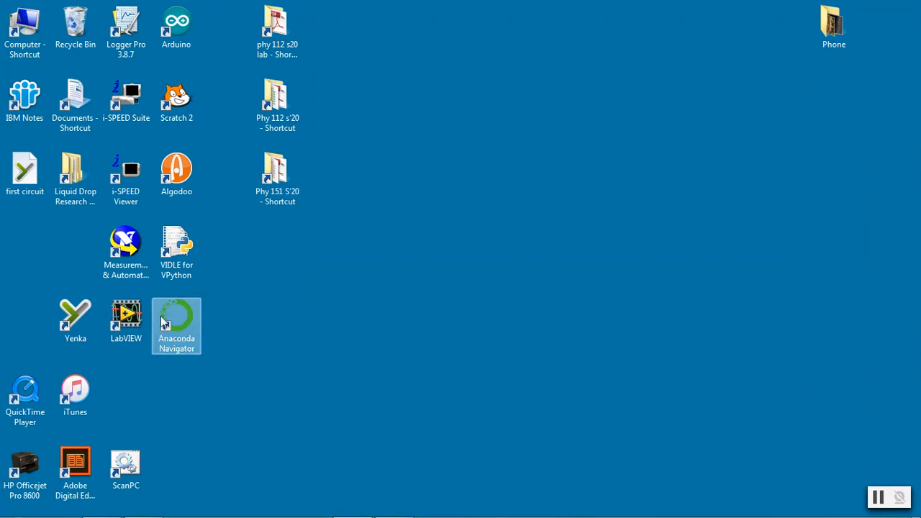
Launch Yenka and choose the Electronics product from the Technology products
left_click(79, 319)
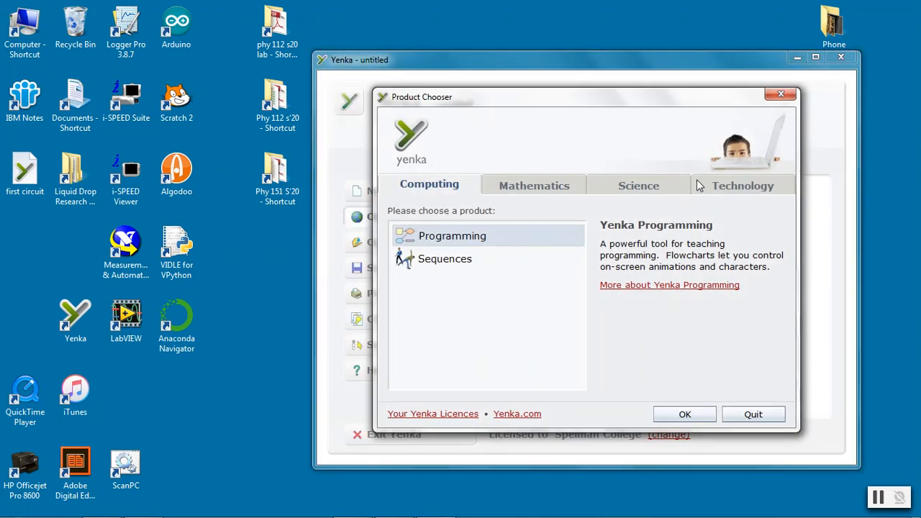
left_click(721, 186)
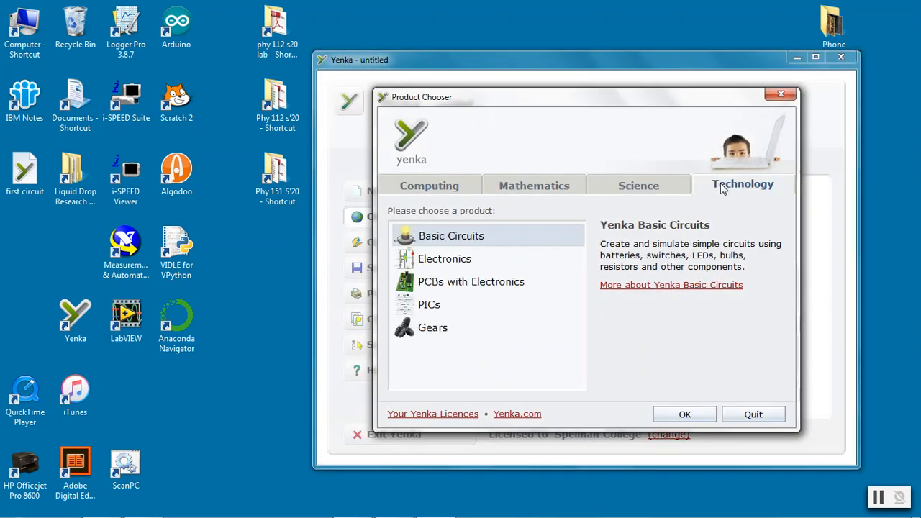
left_click(469, 261)
left_click(675, 414)
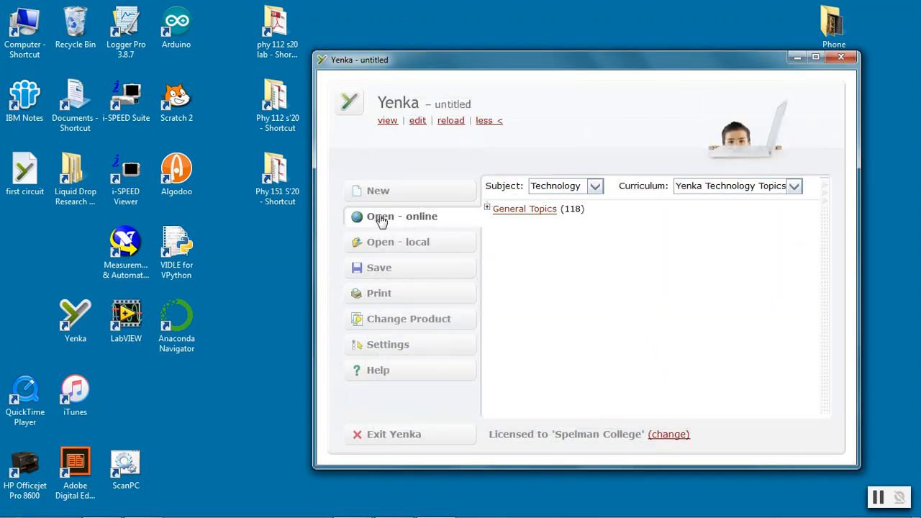
Open the saved first circuit model from the Desktop through the local browse dialog
left_click(400, 253)
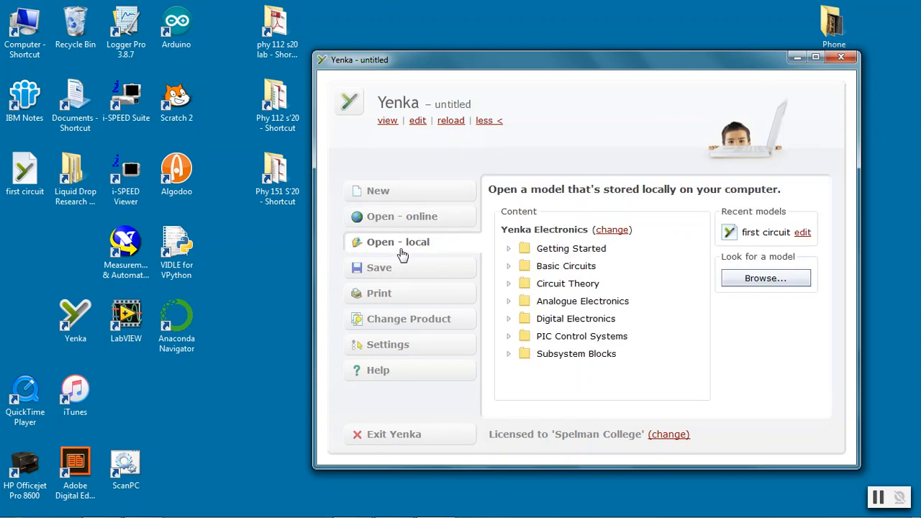
left_click(752, 282)
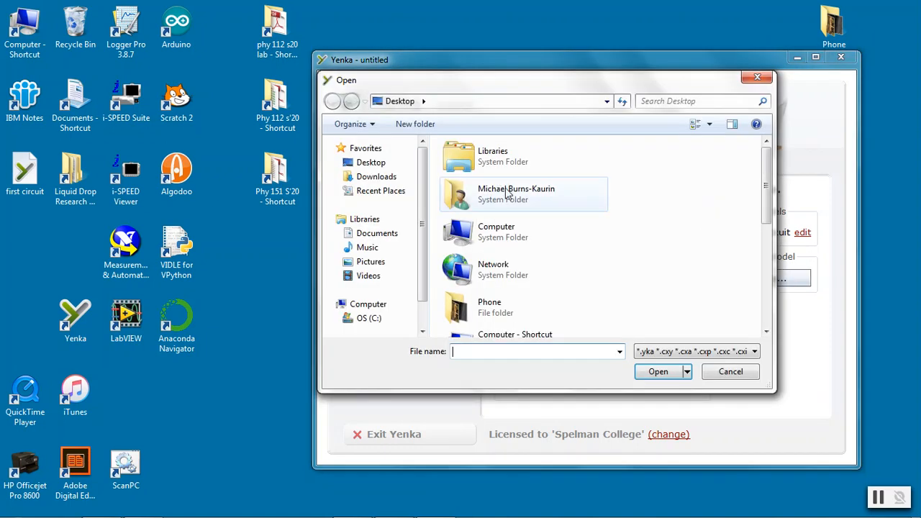
left_click(377, 163)
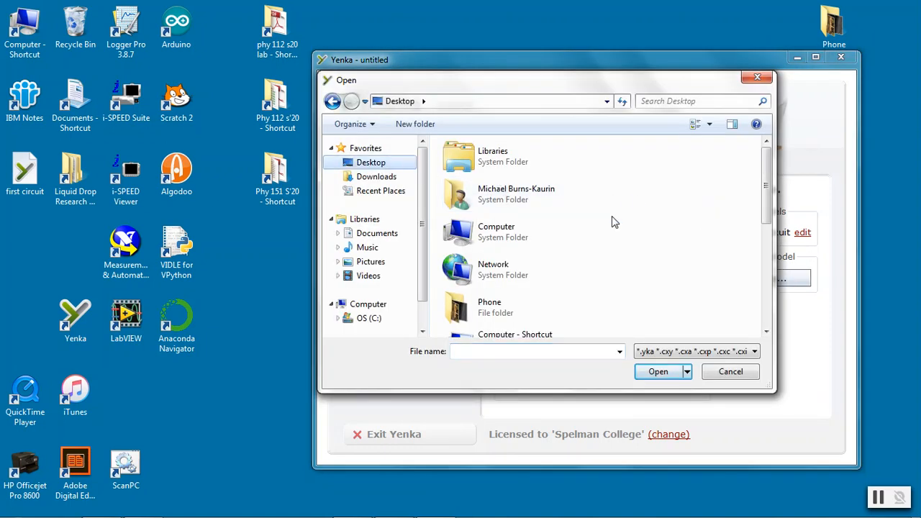
left_click_drag(769, 181, 766, 263)
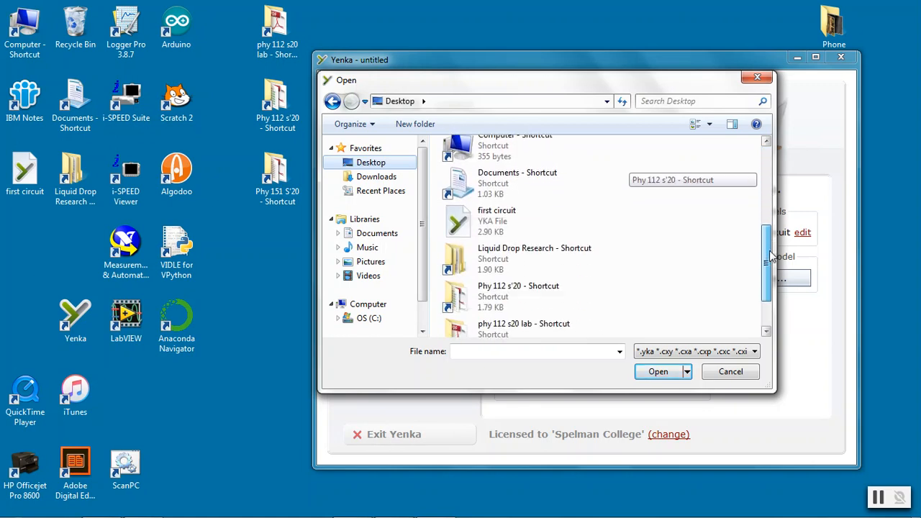
double_click(491, 226)
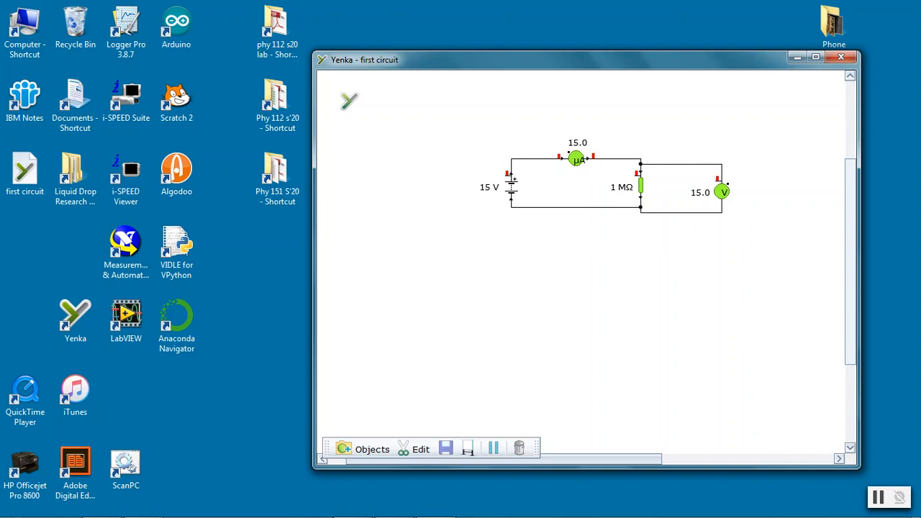
Start a new, empty Yenka model
mouse_move(343, 508)
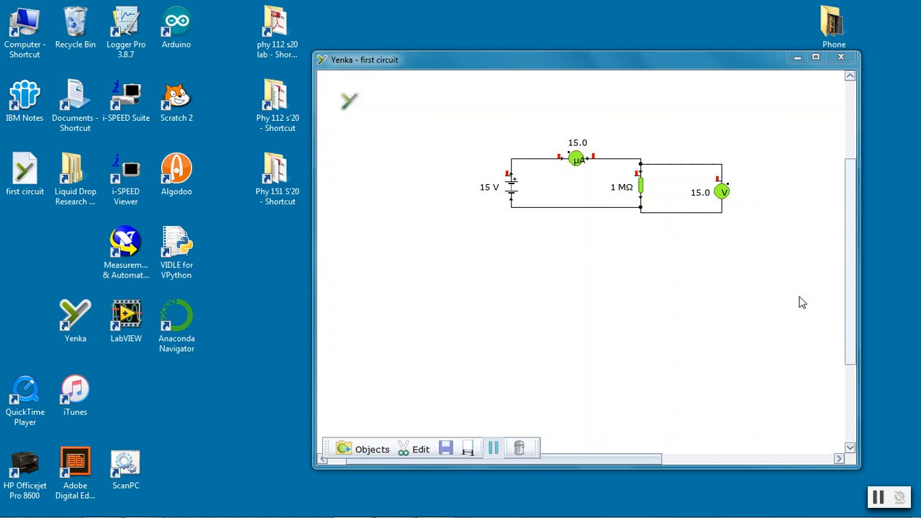
left_click_drag(851, 292, 856, 190)
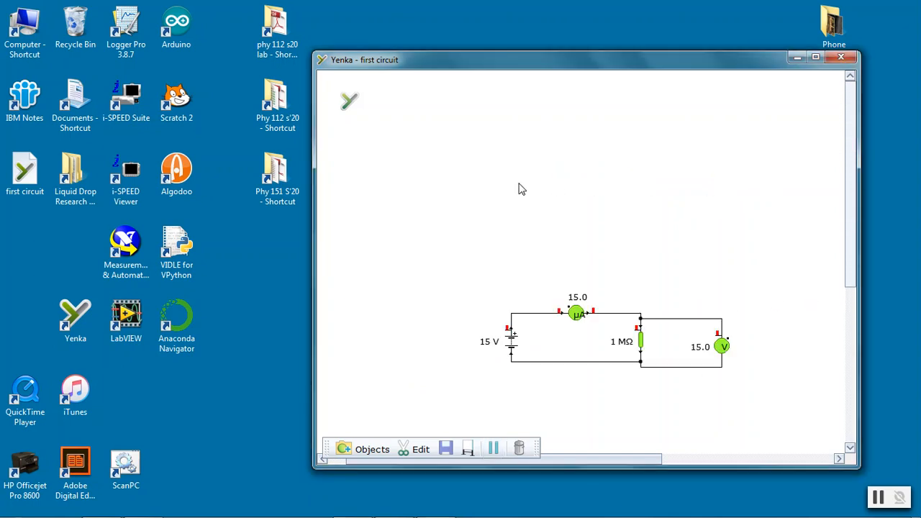
left_click(347, 103)
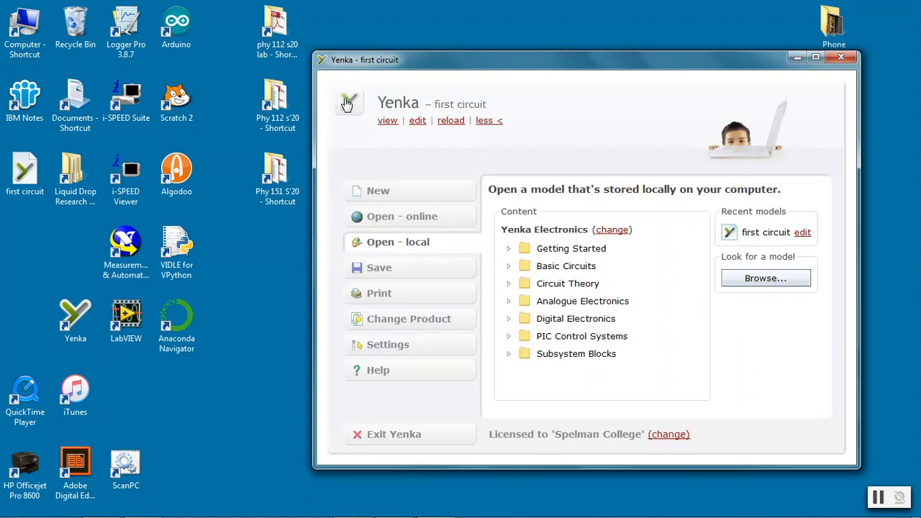
left_click(380, 196)
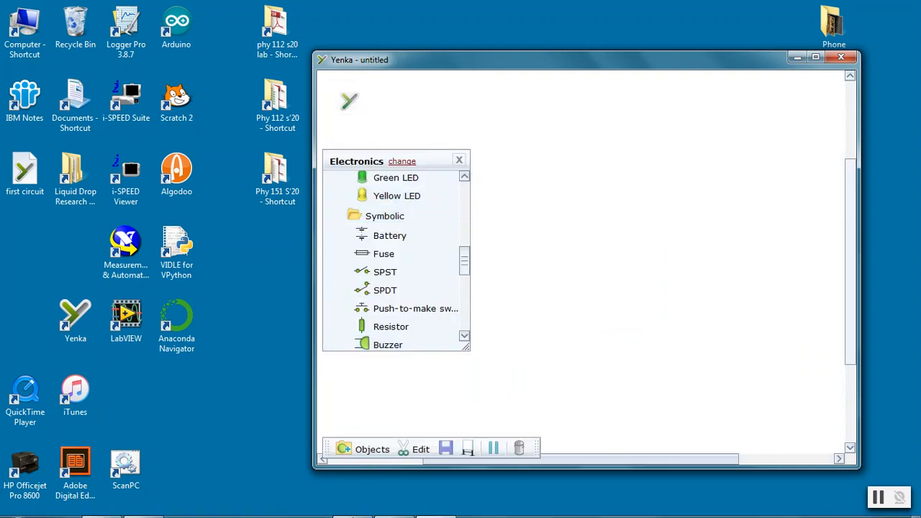
Switch to the PDF handout to examine the Circuit 2 diagram, then minimize it
left_click(397, 505)
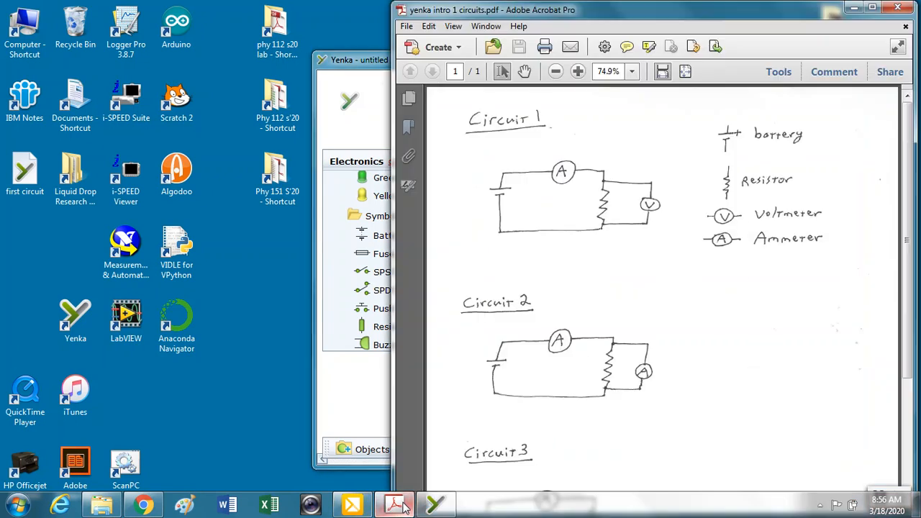
scroll(779, 249, "down", 3)
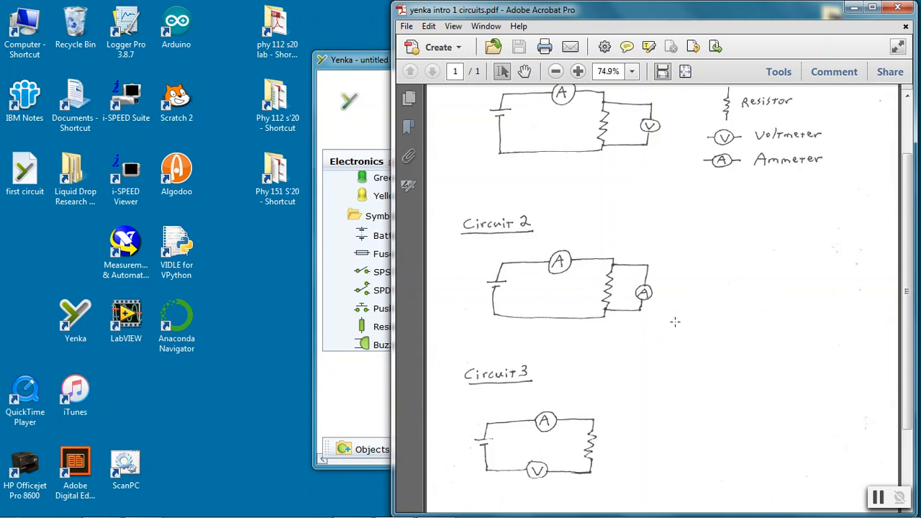
scroll(756, 259, "up", 1)
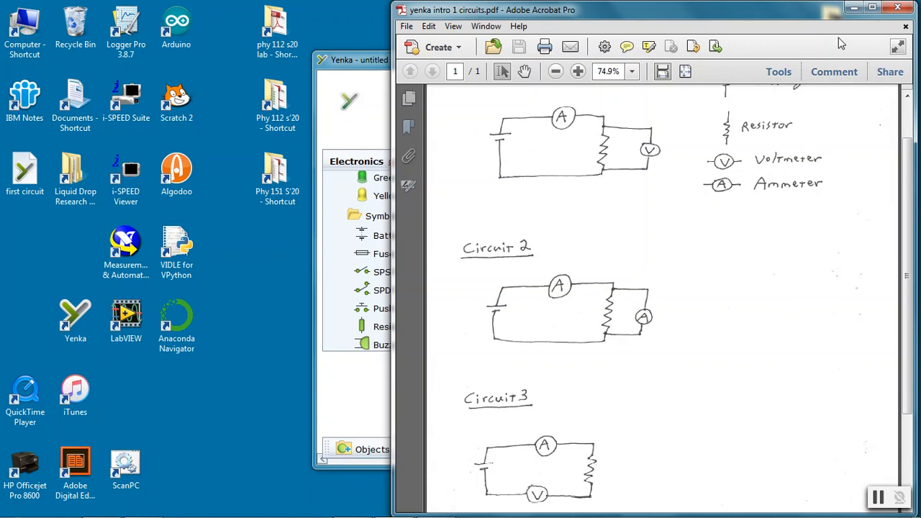
left_click(851, 10)
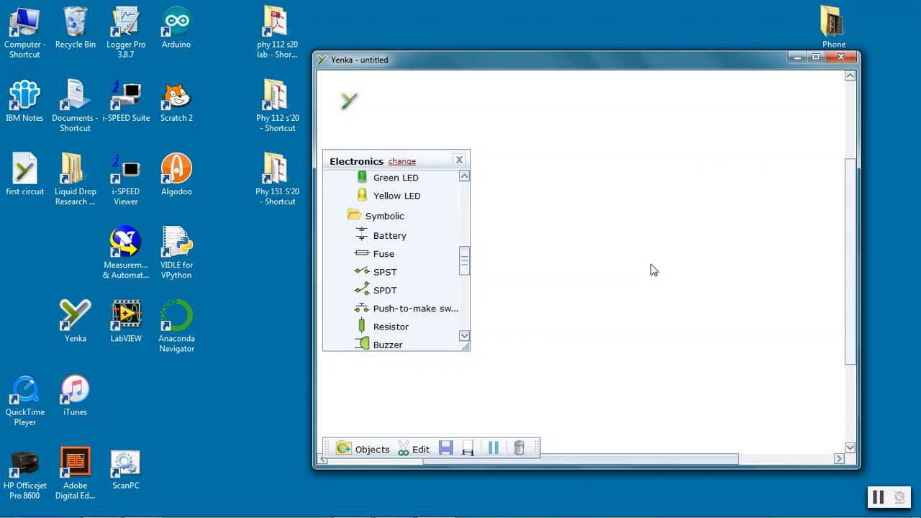
Maximize the Yenka window and place a symbolic battery and a resistor on the canvas
left_click_drag(626, 65, 471, 49)
left_click(661, 42)
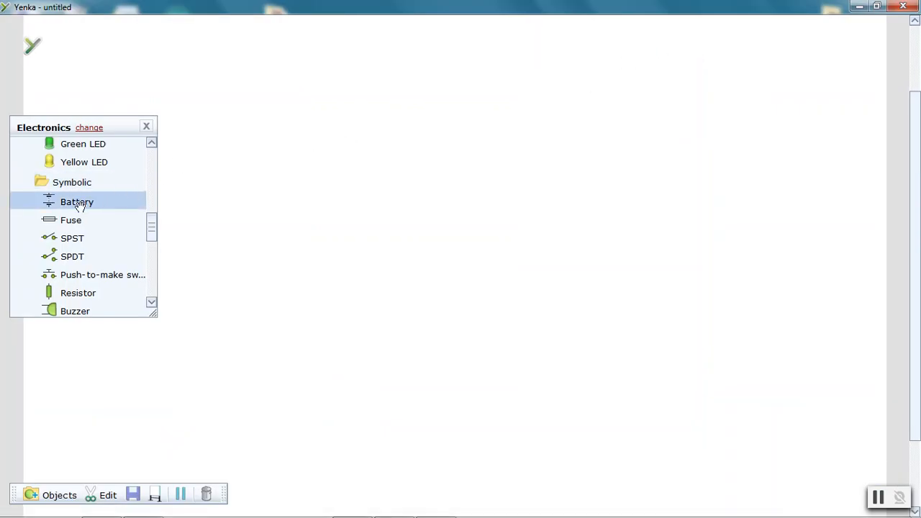
left_click_drag(74, 202, 316, 202)
left_click_drag(69, 298, 564, 210)
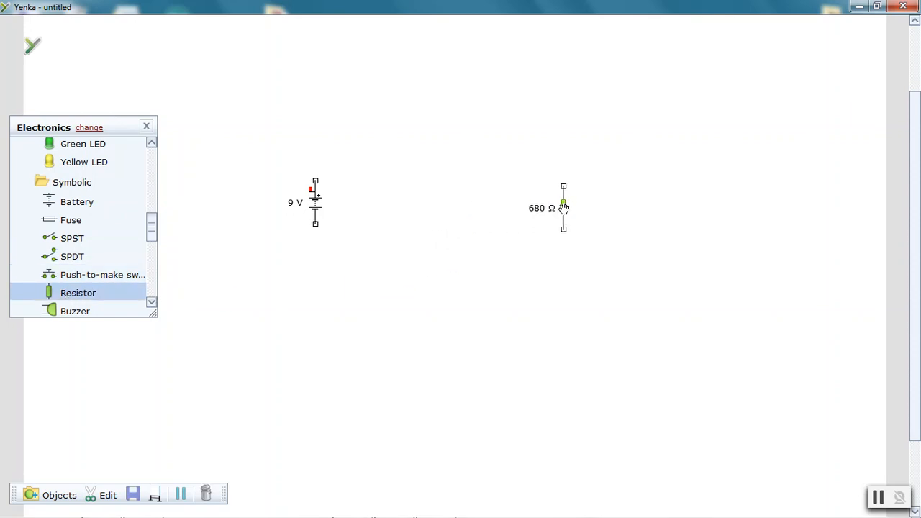
Place two ammeters from the Measurement folder onto the canvas
left_click_drag(152, 229, 152, 152)
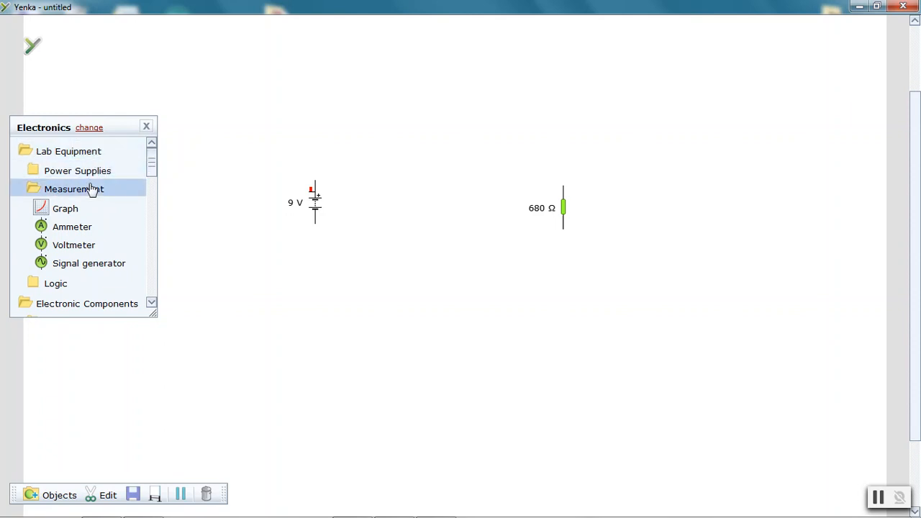
left_click_drag(72, 227, 423, 148)
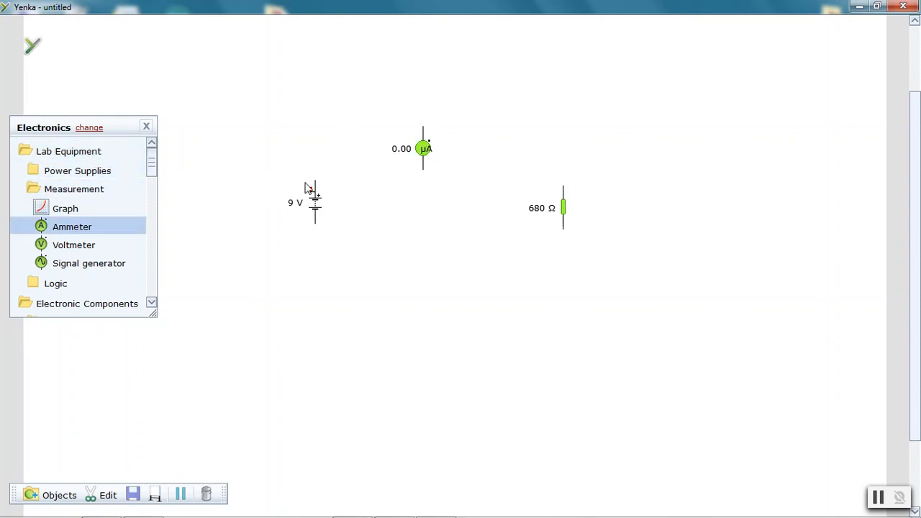
left_click_drag(44, 227, 642, 209)
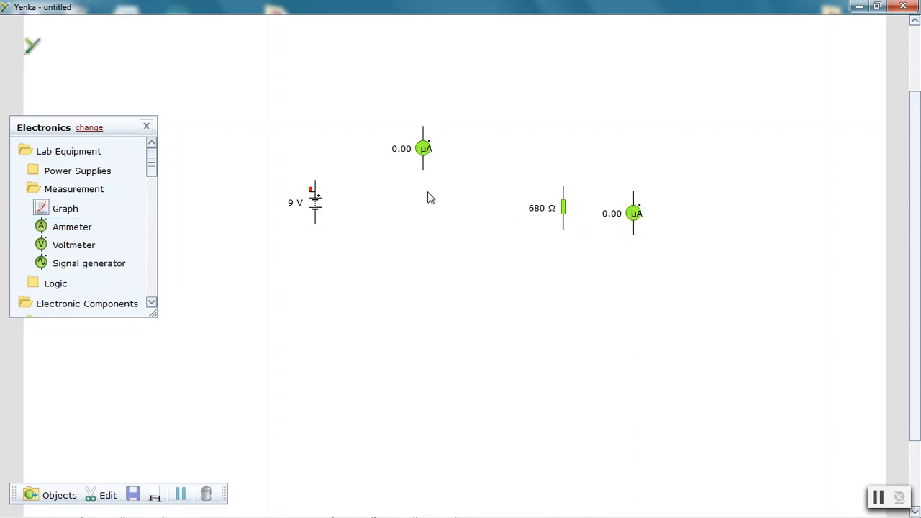
Rotate the upper ammeter to lie horizontally using its properties dialog, then close the dialog
right_click(425, 154)
left_click(455, 242)
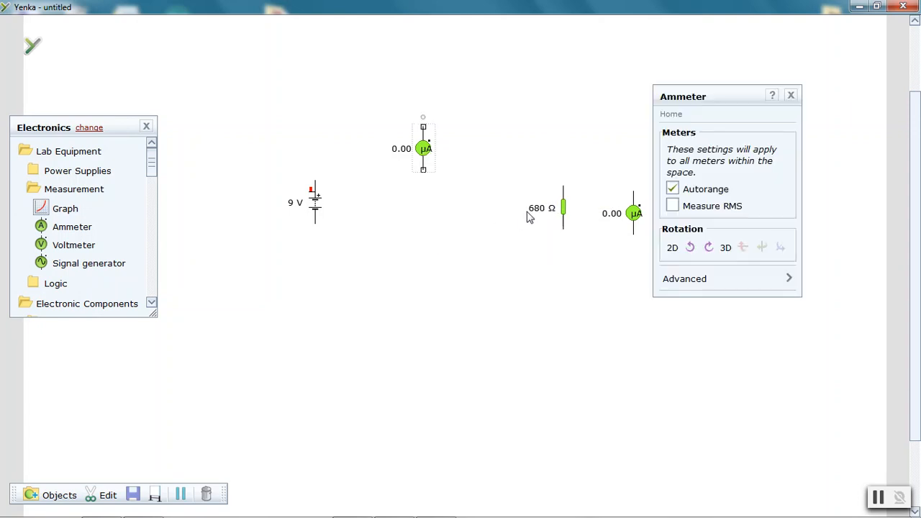
left_click(689, 247)
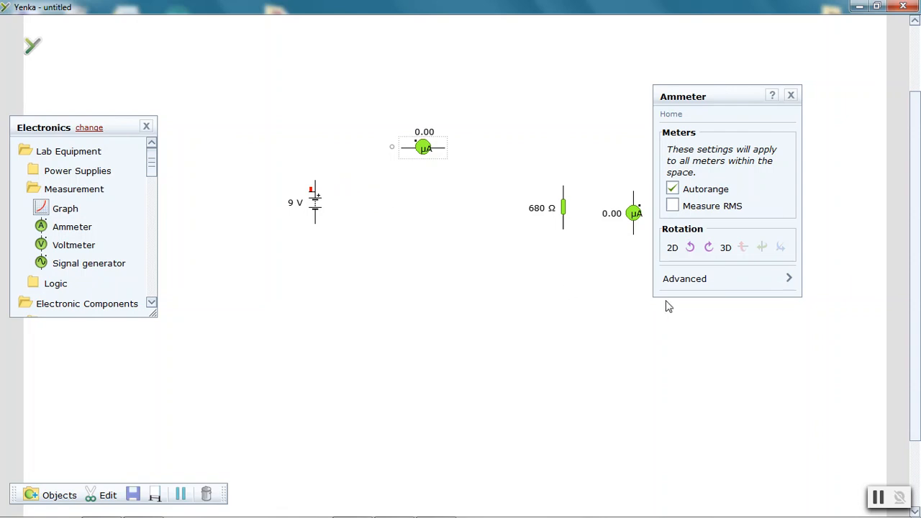
left_click(790, 98)
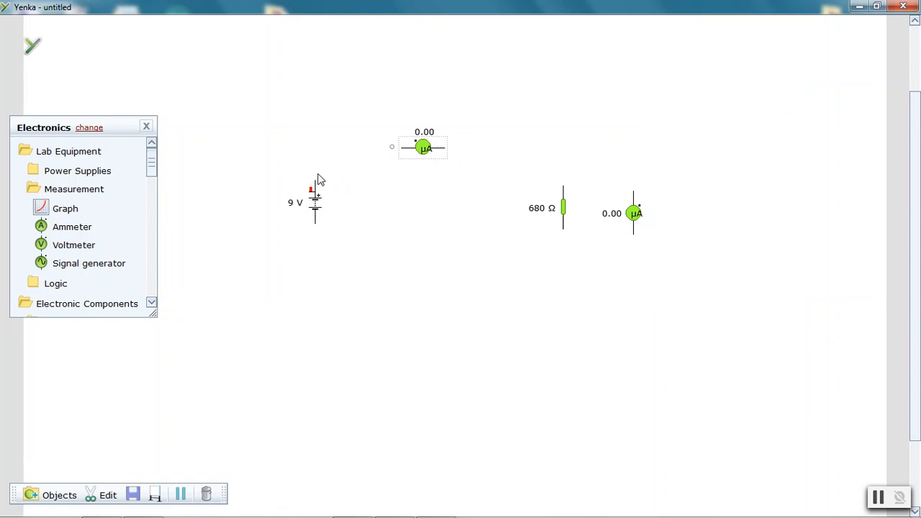
Wire the battery through the upper ammeter to the resistor's top, and the resistor's bottom back to the battery
mouse_move(317, 185)
left_mouse_down()
mouse_move(324, 154)
mouse_move(526, 149)
mouse_move(561, 159)
mouse_move(565, 189)
left_mouse_up()
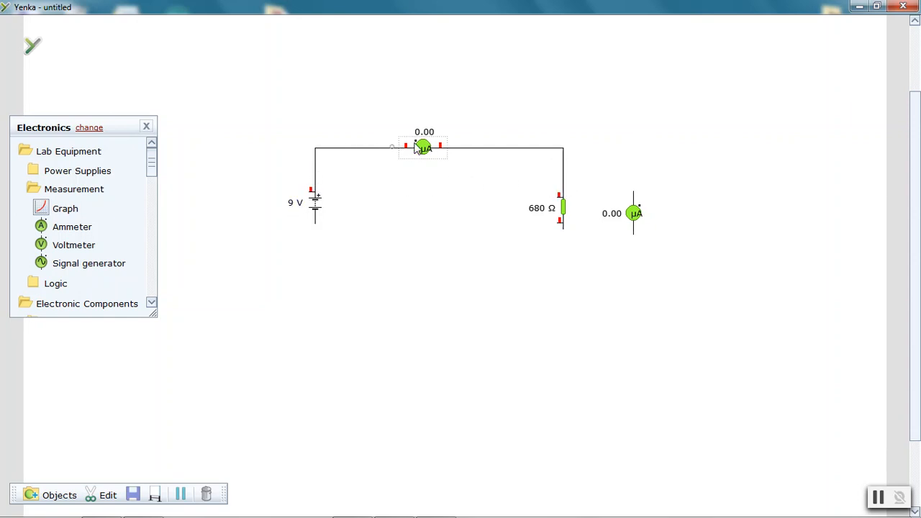
mouse_move(531, 150)
left_click_drag(564, 231, 319, 232)
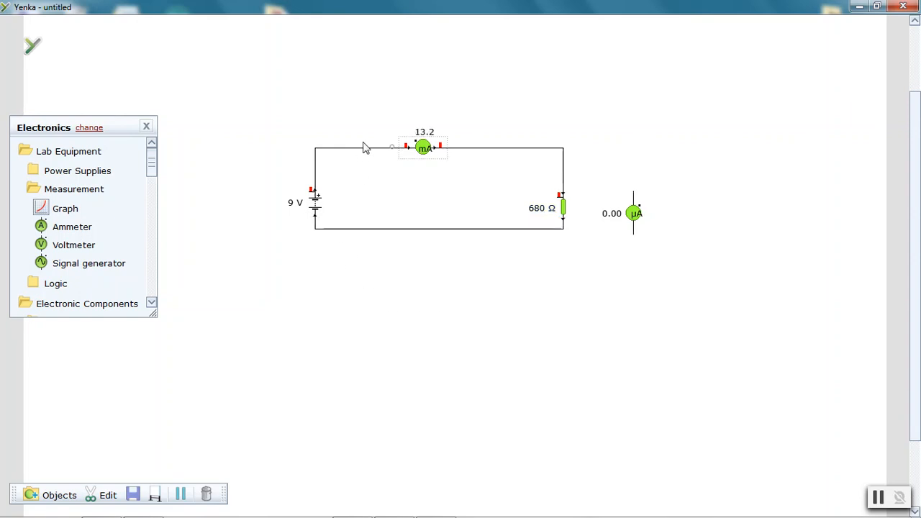
Move the second ammeter up and wire its top terminal to the wire above the resistor
mouse_move(444, 149)
left_click_drag(635, 204, 633, 166)
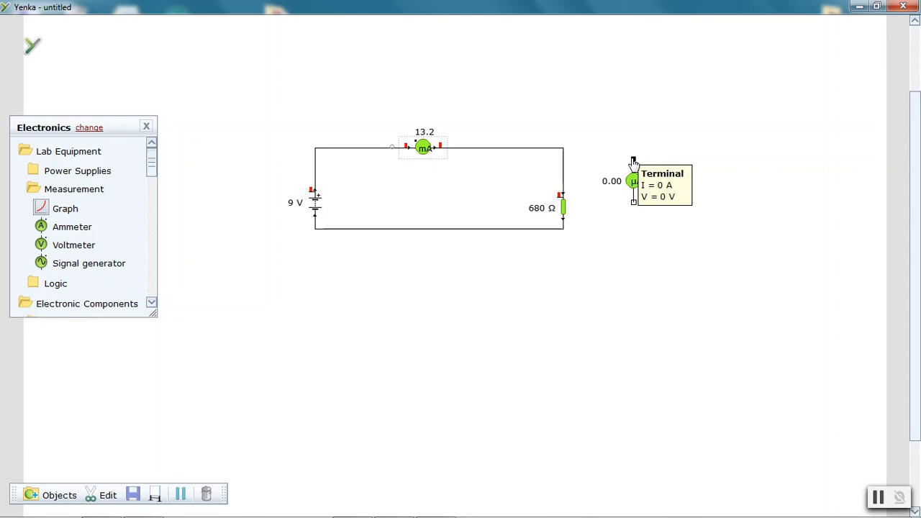
left_click_drag(633, 159, 562, 187)
left_click_drag(565, 150, 563, 158)
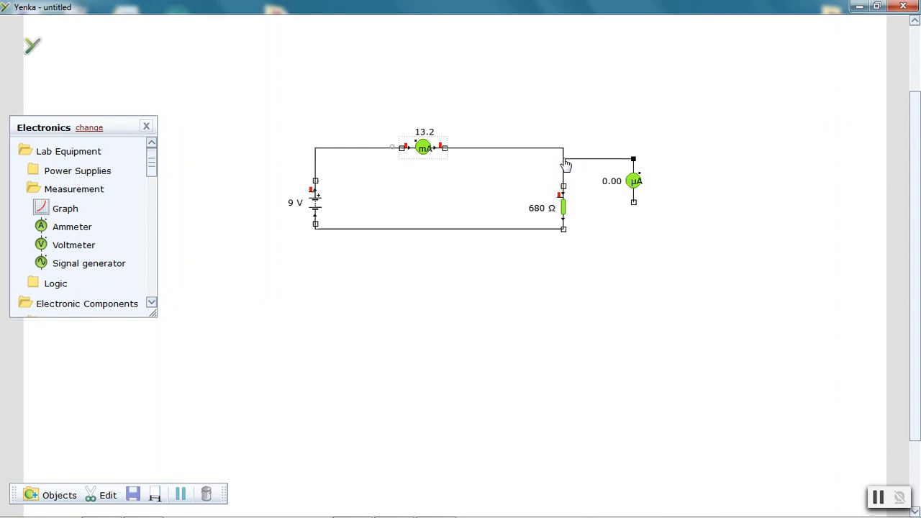
Connect the second ammeter's bottom terminal to the wire below the resistor, deleting a misdrawn dangling wire first
left_click_drag(633, 207, 574, 226)
left_click_drag(574, 227, 622, 234)
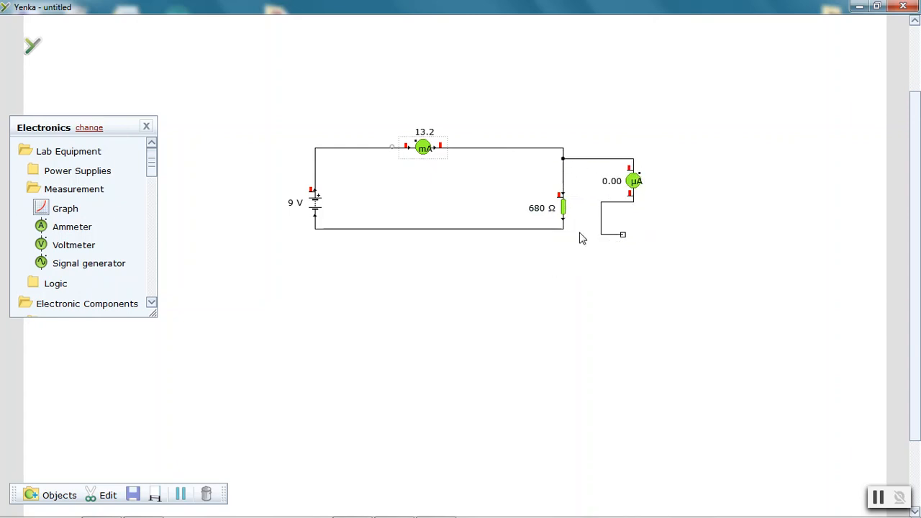
mouse_move(562, 236)
left_click_drag(624, 236, 634, 255)
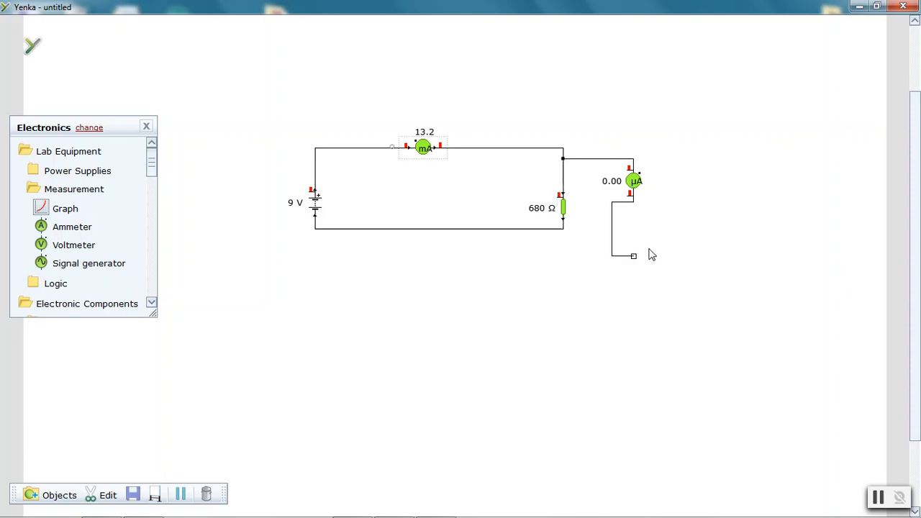
left_click(612, 243)
key("Delete")
left_click_drag(633, 203, 565, 230)
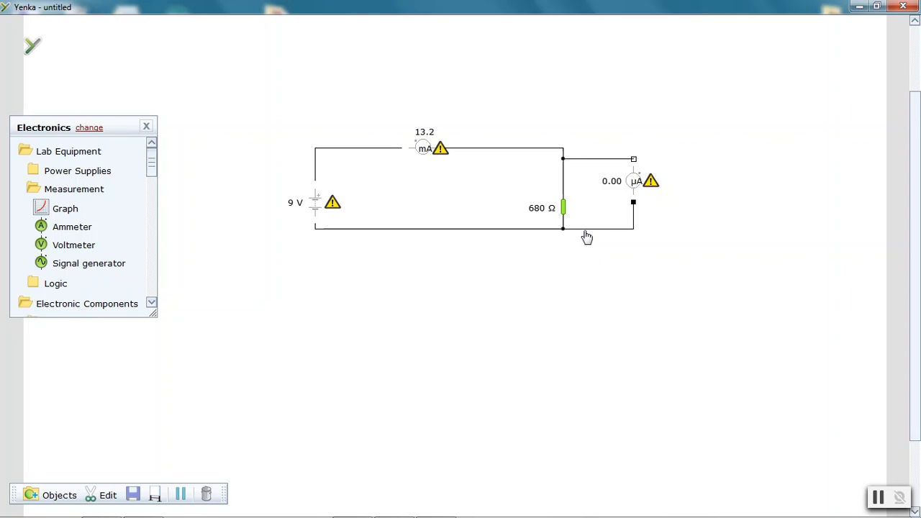
Repair the exploded second ammeter beside the resistor, pause the simulation, and delete that ammeter
mouse_move(655, 189)
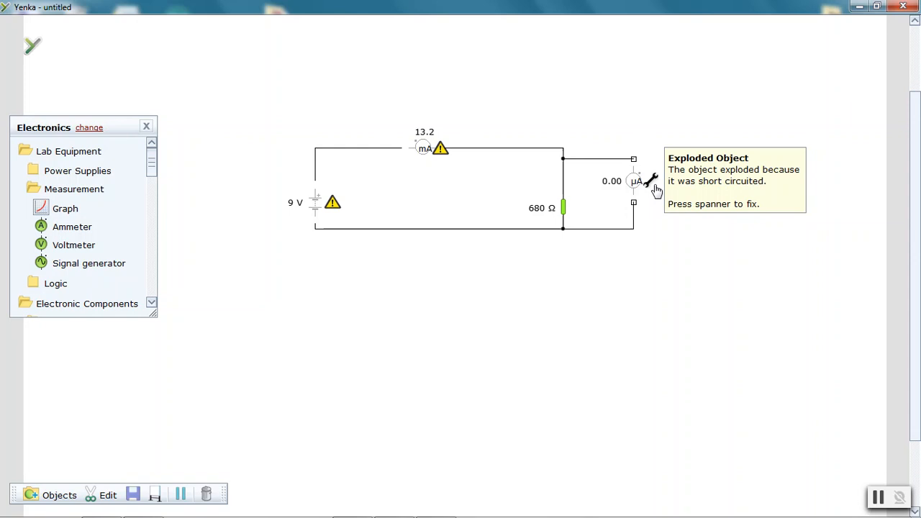
left_click(655, 188)
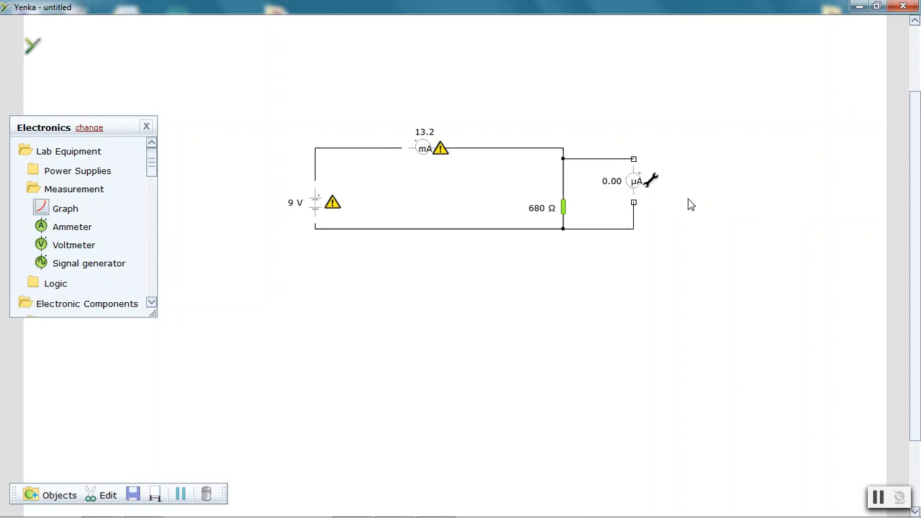
left_click(879, 497)
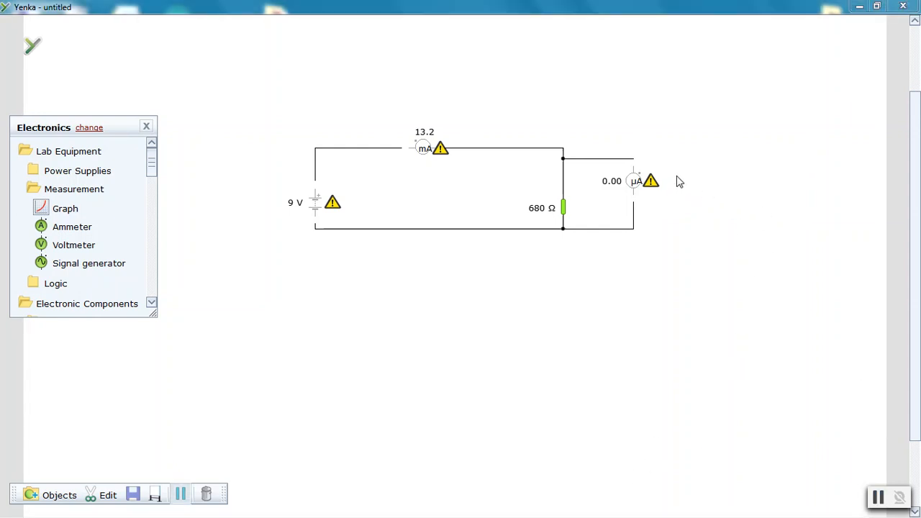
left_click(635, 182)
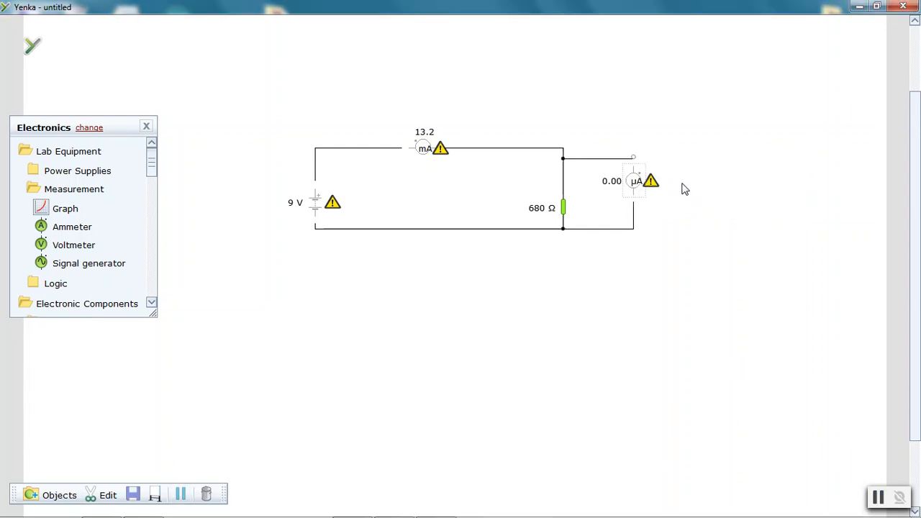
key("Delete")
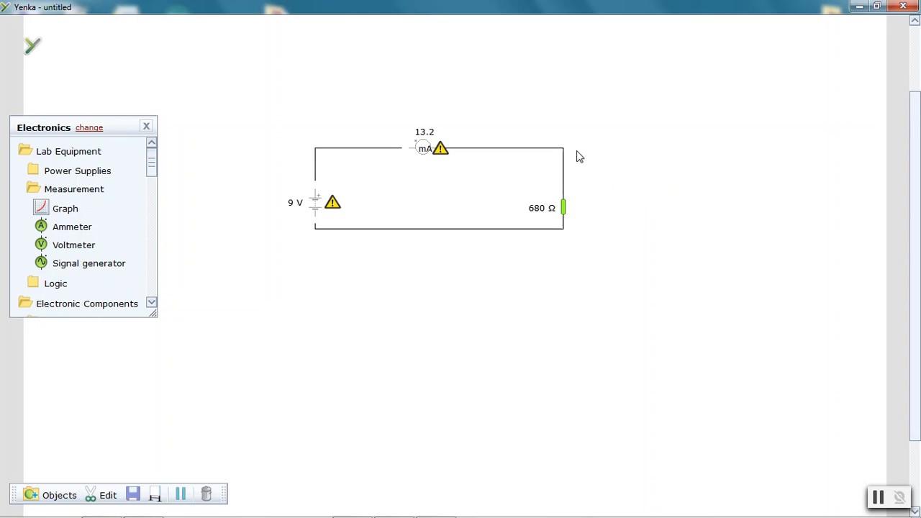
Examine the remaining circuit's ammeter, battery and resistor readings
left_click(427, 157)
left_click(332, 206)
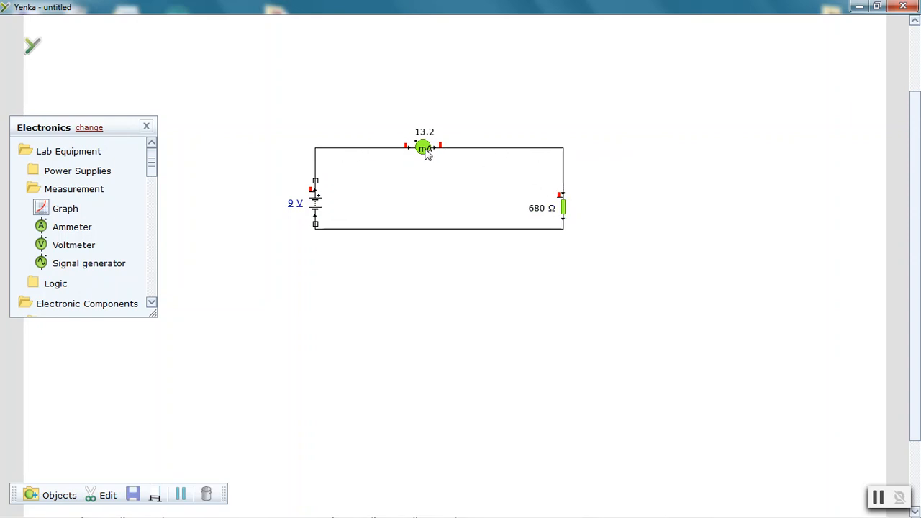
mouse_move(567, 211)
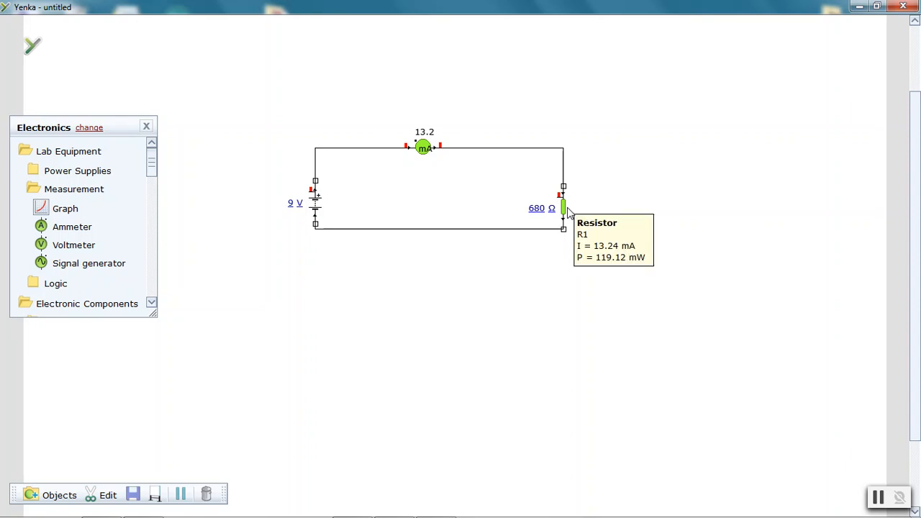
mouse_move(417, 159)
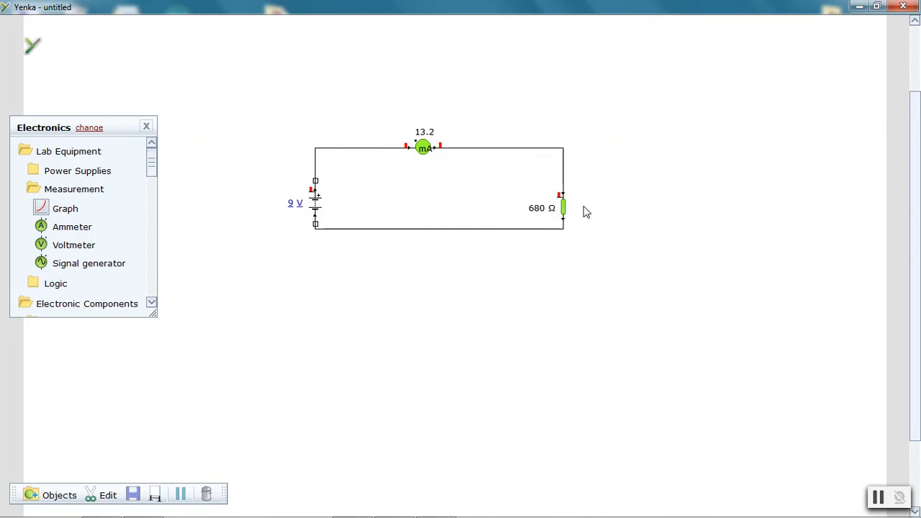
Start a new blank model without saving changes to the current circuit
left_click(32, 46)
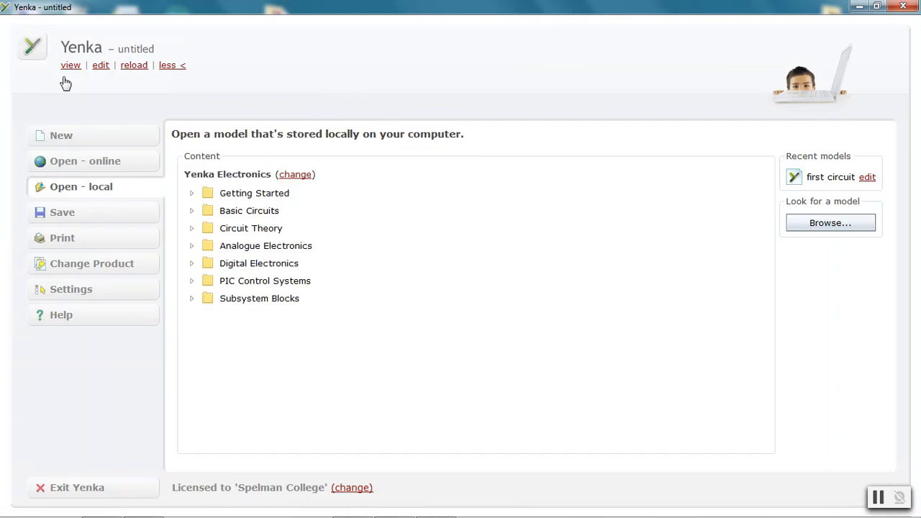
left_click(61, 138)
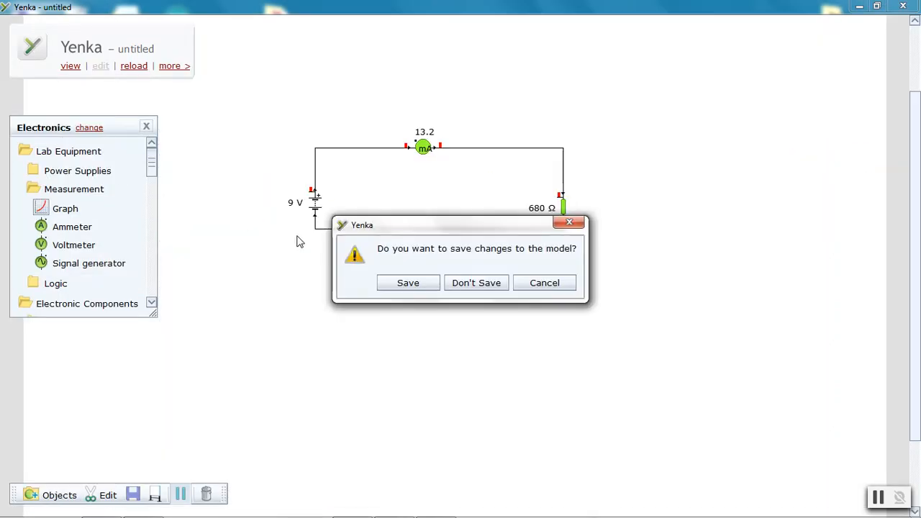
left_click(489, 284)
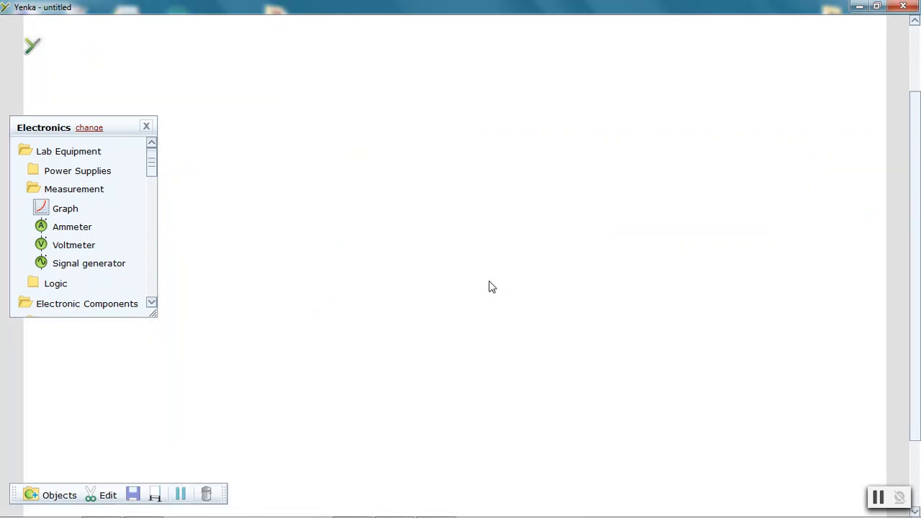
Switch to the PDF handout, scroll to the Circuit 2 and Circuit 3 diagrams, and minimize it
mouse_move(424, 512)
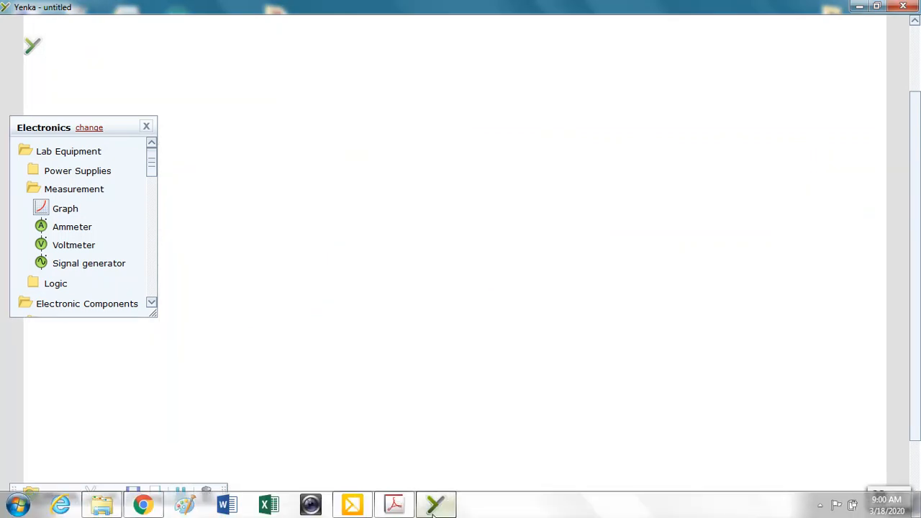
left_click(392, 507)
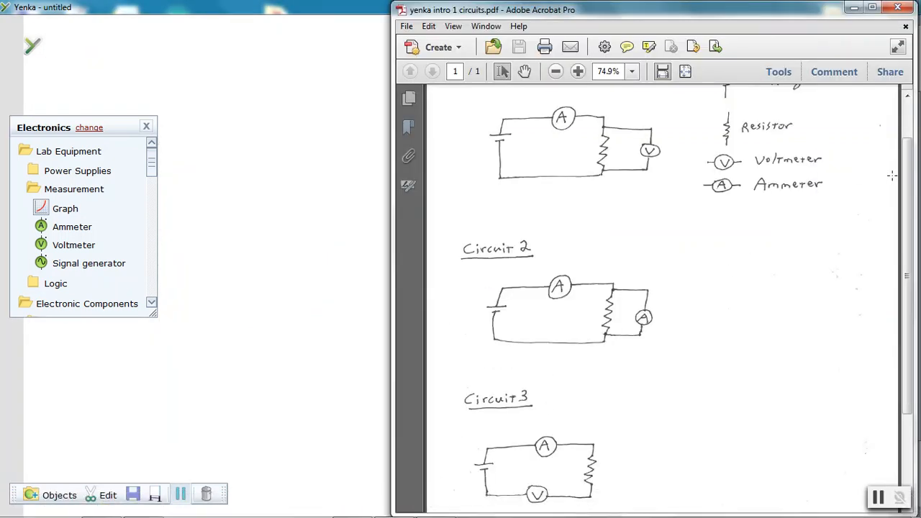
left_click_drag(908, 213, 915, 300)
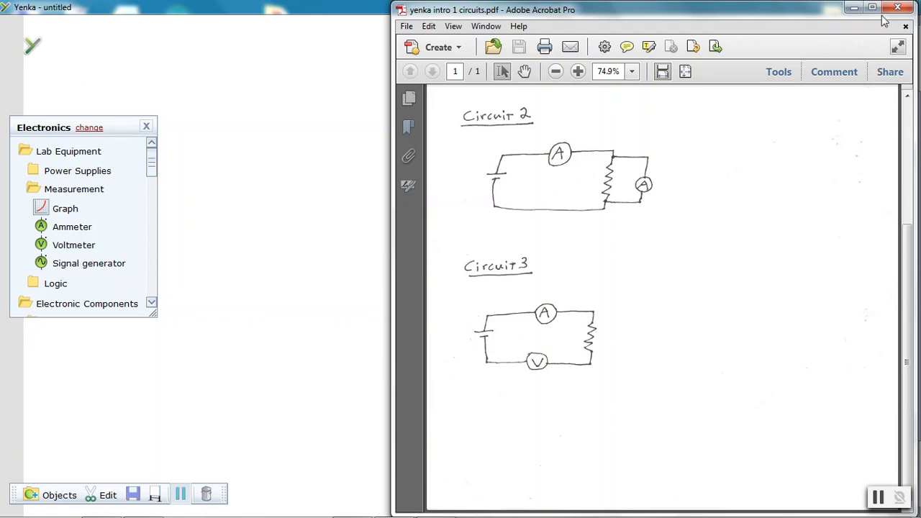
left_click(854, 8)
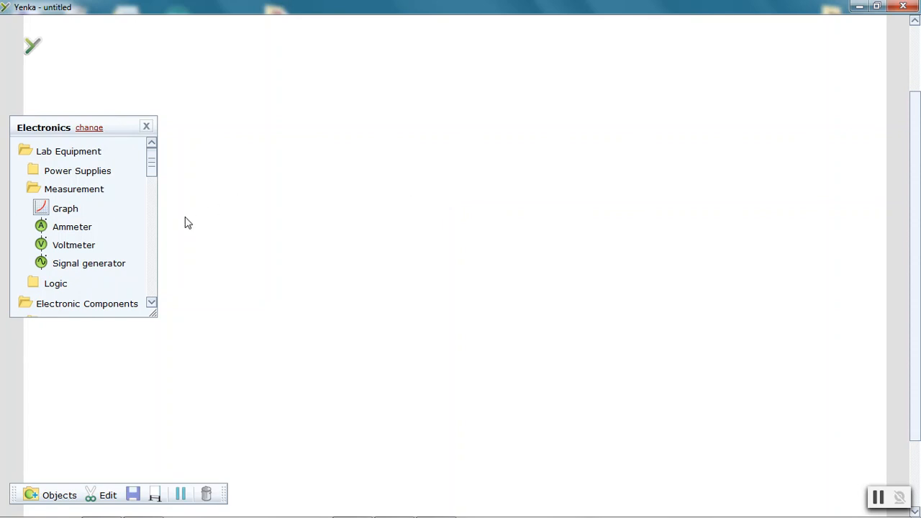
Place an ammeter and a voltmeter below it in the middle of the blank canvas
left_click(85, 230)
left_click_drag(85, 229, 456, 177)
left_click(97, 244)
left_click_drag(97, 245, 466, 283)
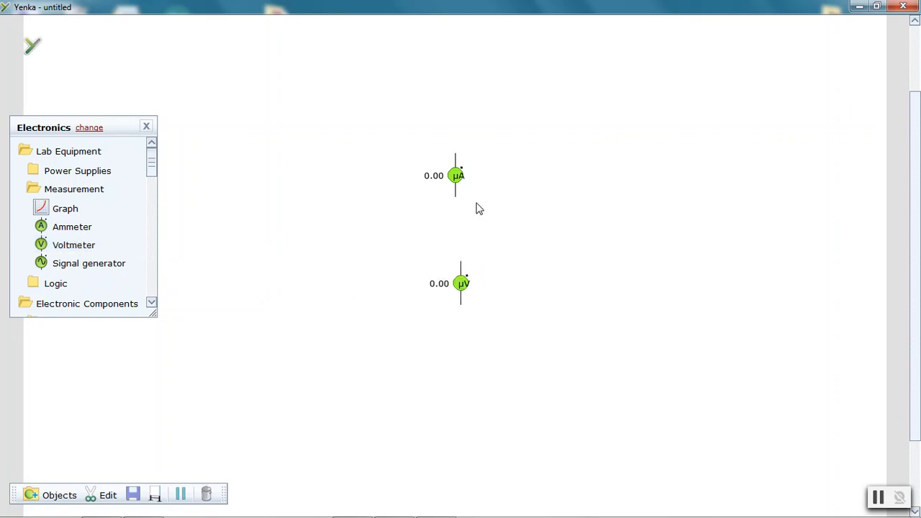
Rotate both the ammeter and the voltmeter to lie horizontally using their properties dialogs
right_click(456, 176)
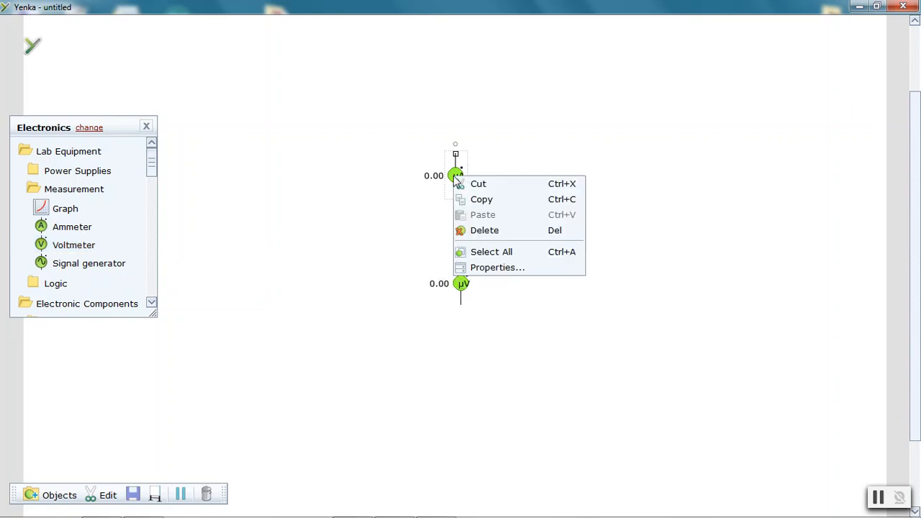
left_click(504, 268)
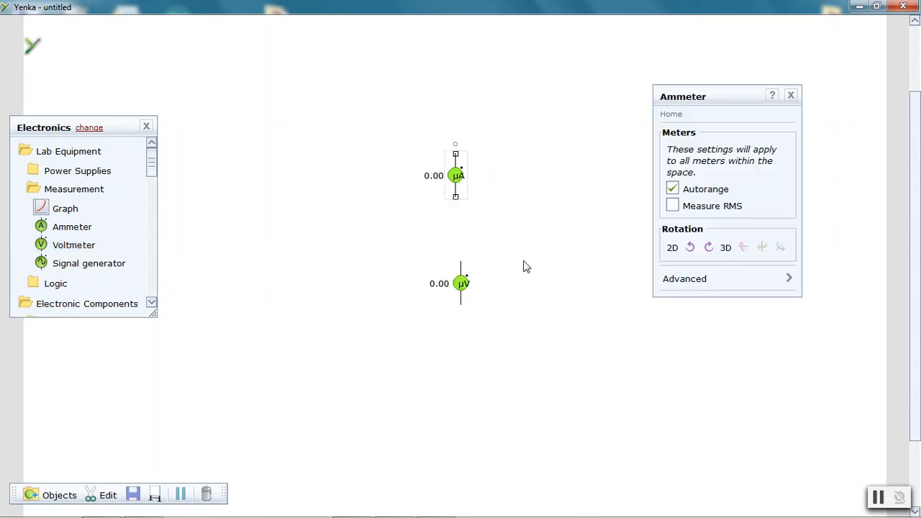
left_click(689, 248)
right_click(462, 283)
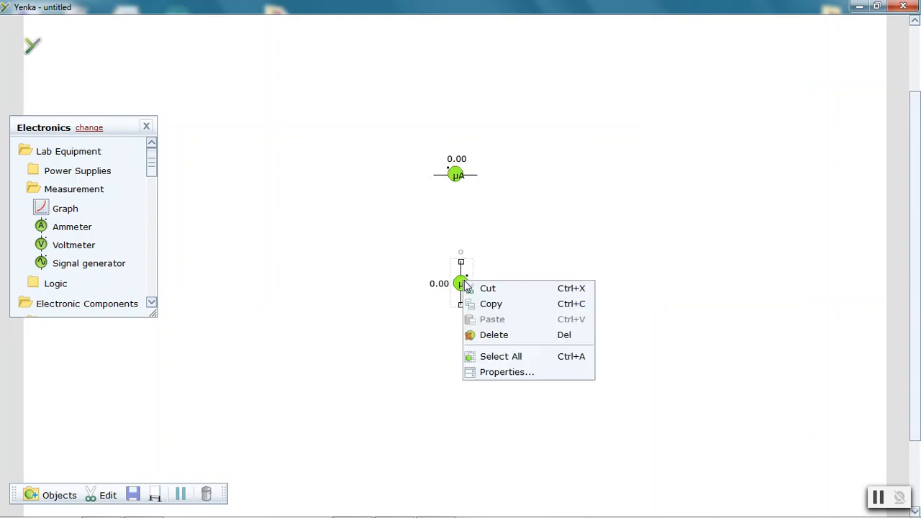
left_click(506, 372)
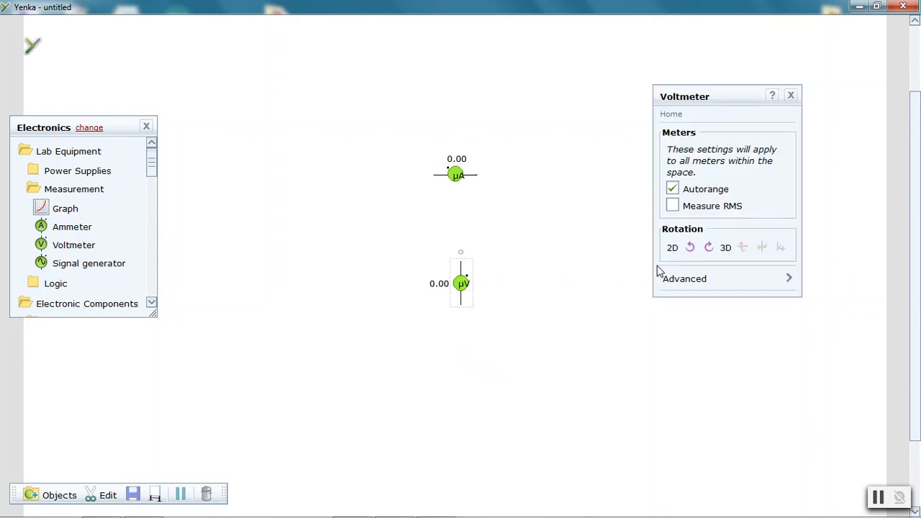
left_click(688, 248)
Add a battery to the left of the meters and a resistor to their right
left_click_drag(154, 165, 160, 242)
left_click_drag(75, 165, 294, 216)
left_click_drag(78, 255, 580, 213)
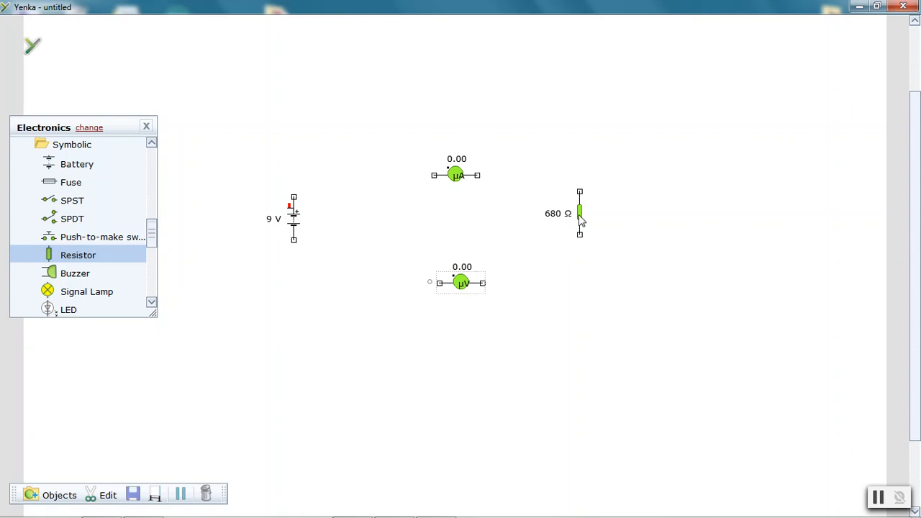
Wire the battery through the ammeter to the resistor, and the resistor through the voltmeter back to the battery
mouse_move(293, 203)
left_mouse_down()
mouse_move(302, 173)
mouse_move(434, 176)
left_mouse_up()
mouse_move(476, 175)
left_mouse_down()
mouse_move(568, 179)
mouse_move(580, 192)
left_mouse_up()
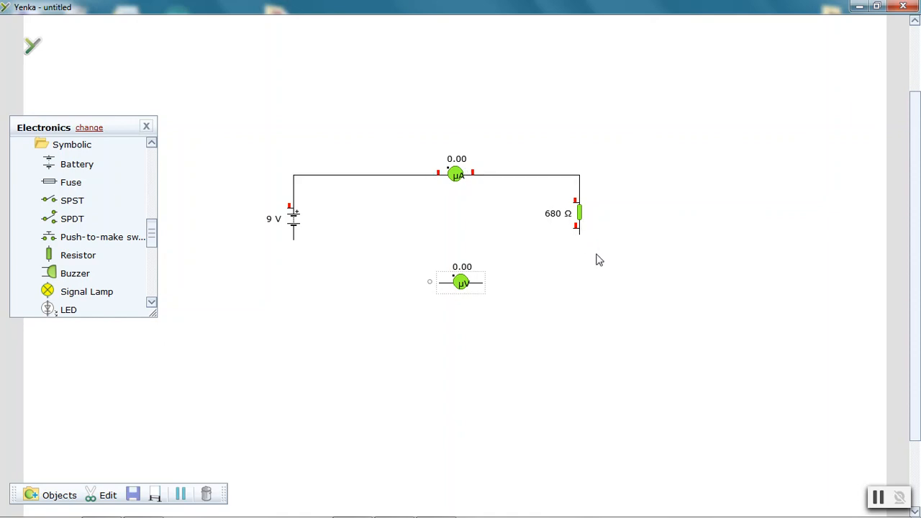
left_click_drag(581, 240, 485, 285)
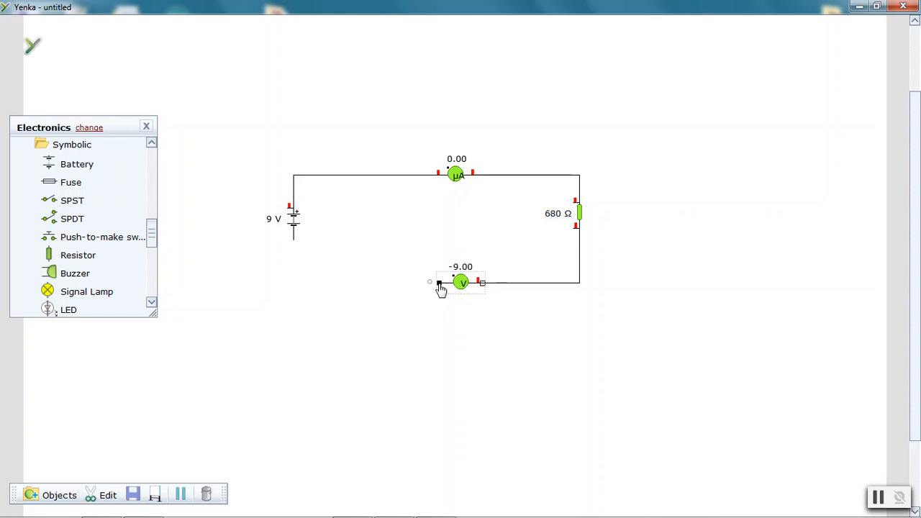
left_click_drag(437, 282, 294, 242)
Compare the built circuit against the handout diagrams and inspect the wire readings
mouse_move(455, 283)
mouse_move(365, 515)
left_click(394, 504)
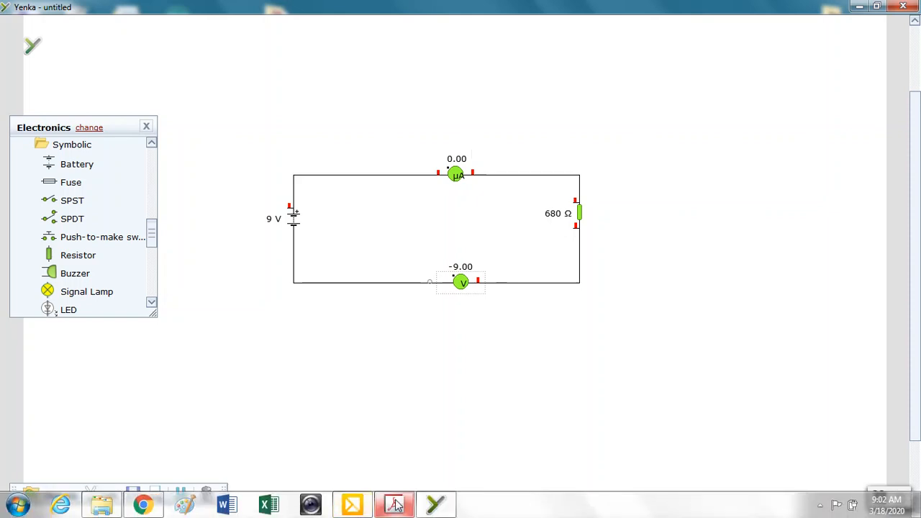
left_click_drag(904, 338, 910, 220)
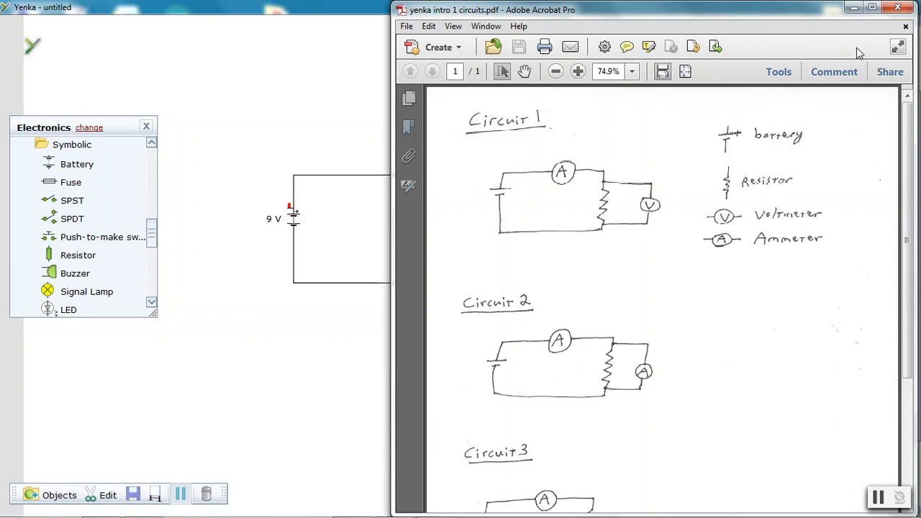
left_click(855, 10)
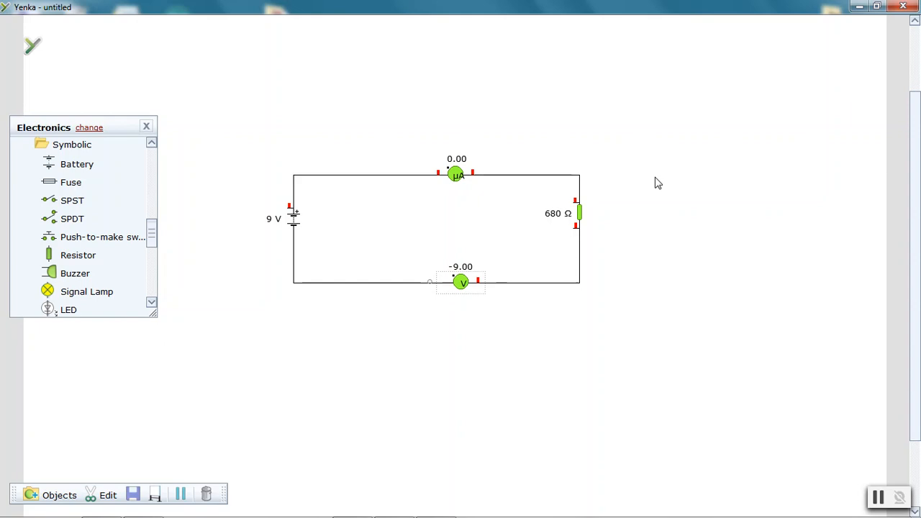
mouse_move(437, 508)
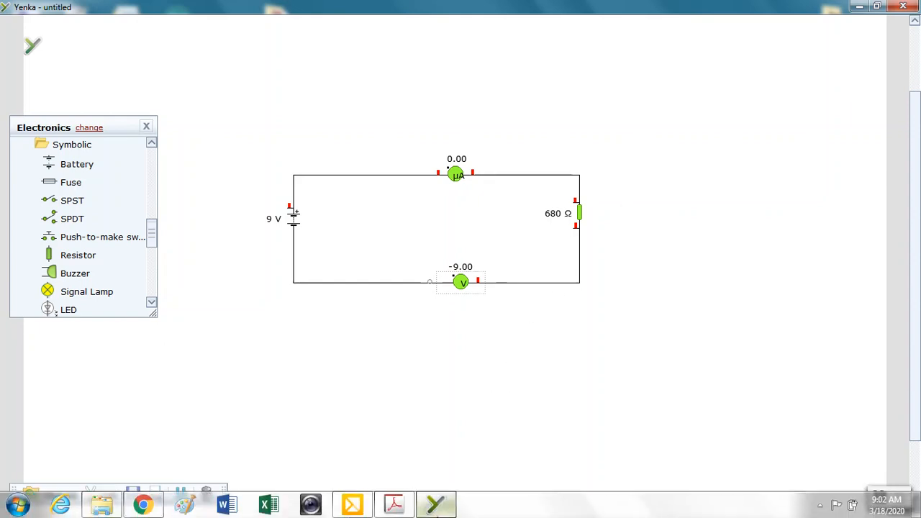
left_click(394, 503)
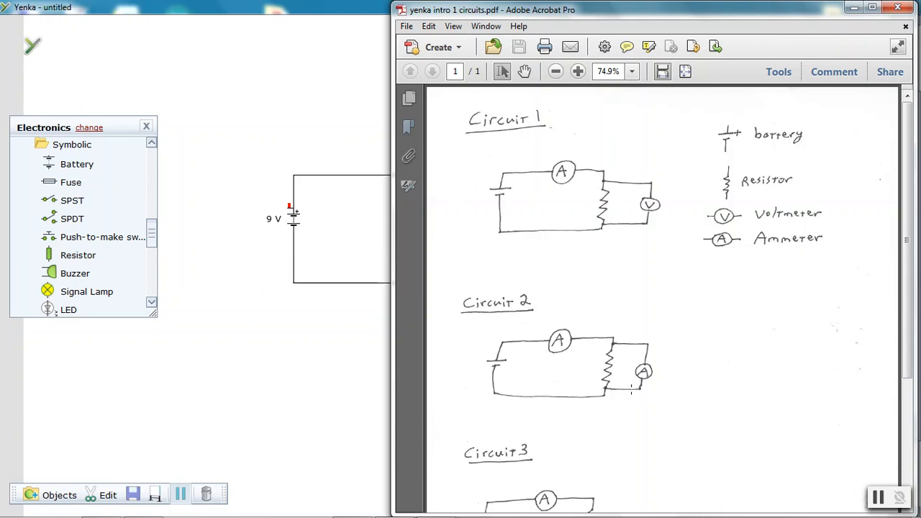
left_click(854, 7)
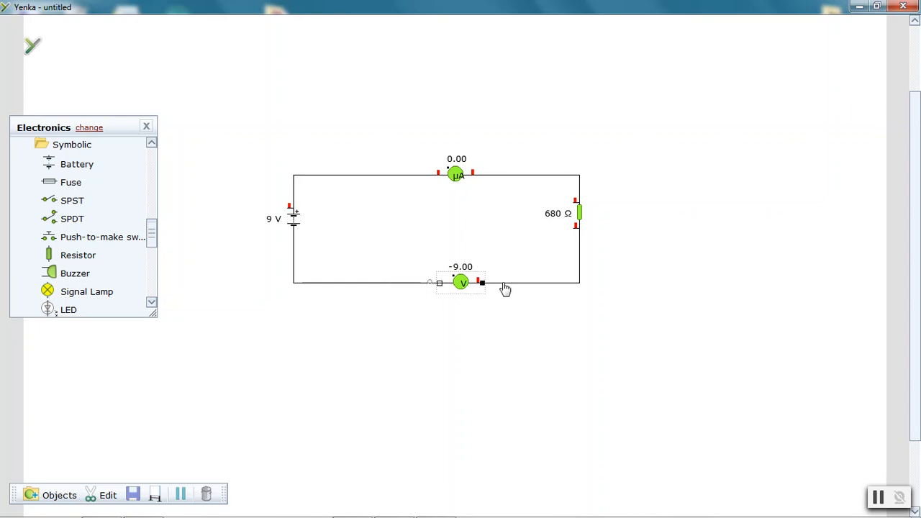
mouse_move(404, 286)
mouse_move(493, 180)
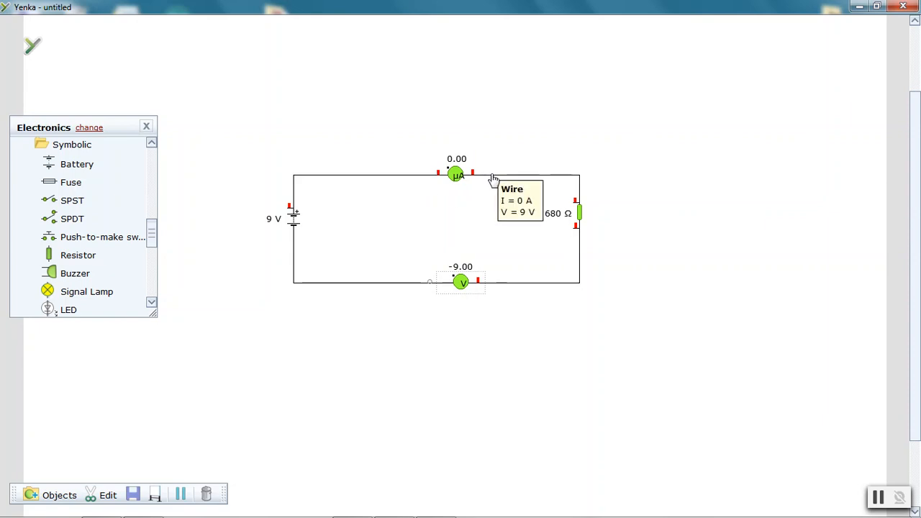